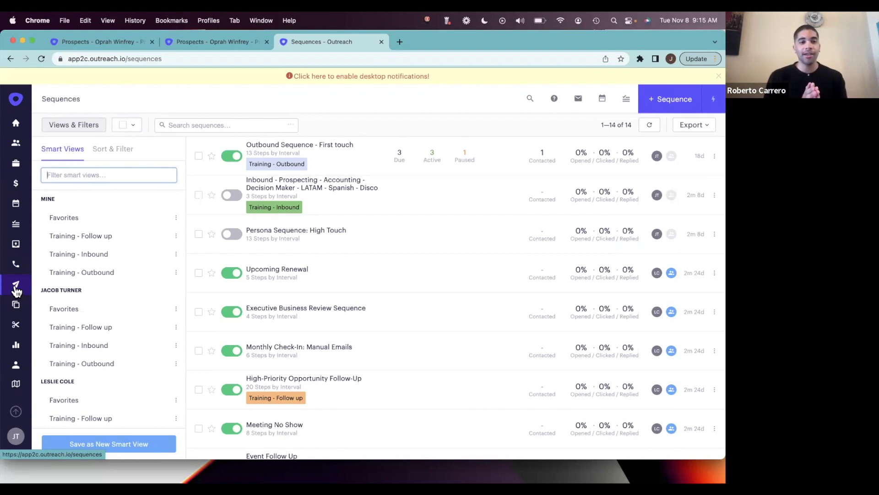
key(XF86AudioRaiseVolume)
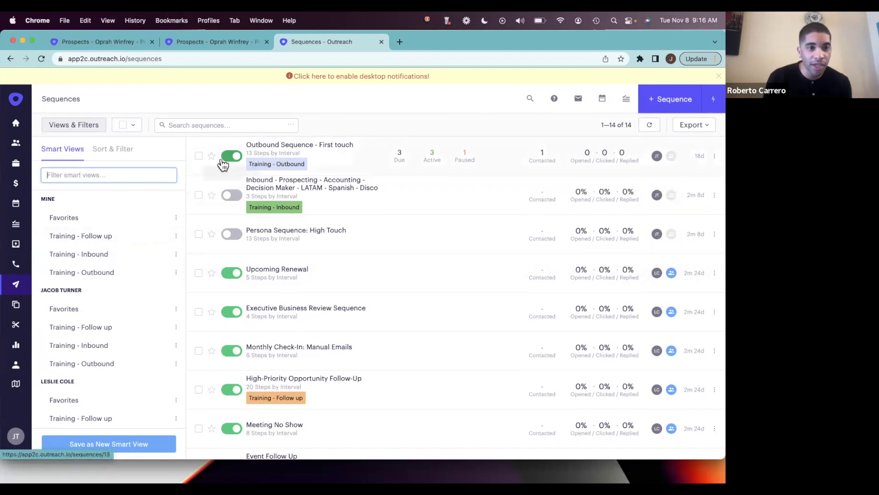
- Select Outbound Sequence - First touch, Executive Business Review Sequence and the Training - Outbound version of Persona Sequence: High Touch in the sequence list
click(199, 157)
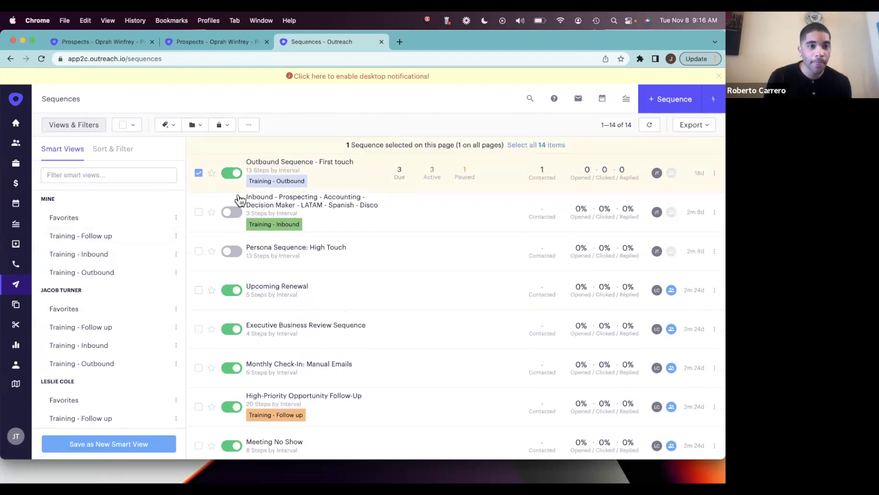
scroll(259, 291, down, 1)
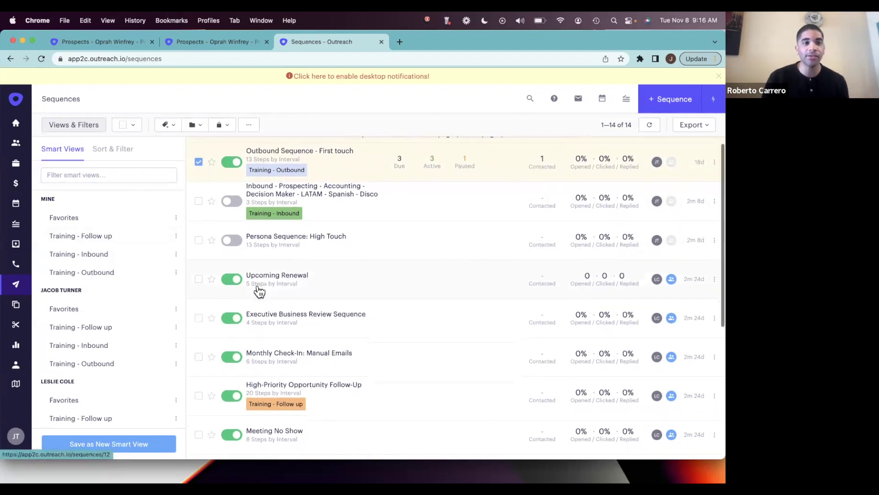
scroll(258, 291, down, 1)
click(199, 306)
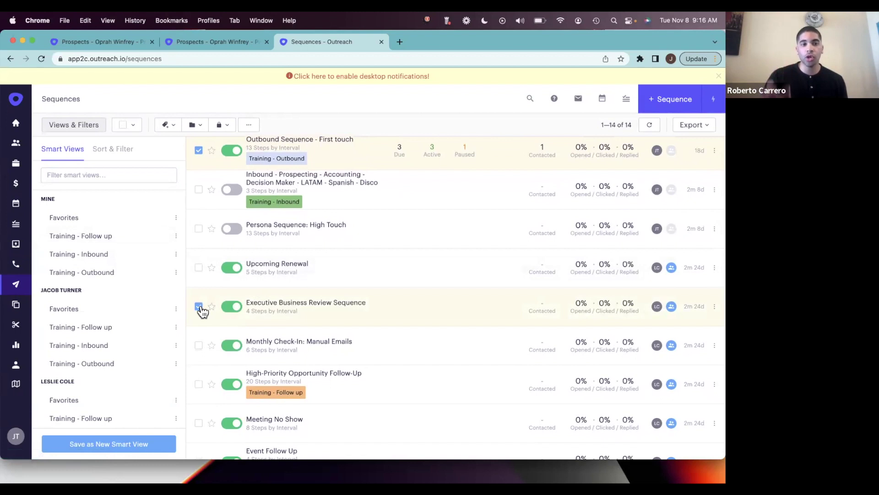
scroll(213, 354, down, 3)
scroll(212, 354, down, 8)
scroll(212, 352, down, 6)
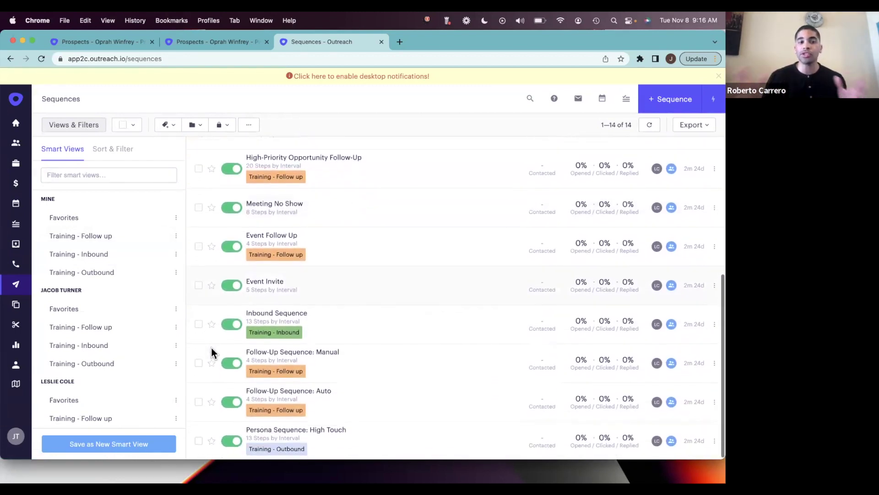
click(198, 439)
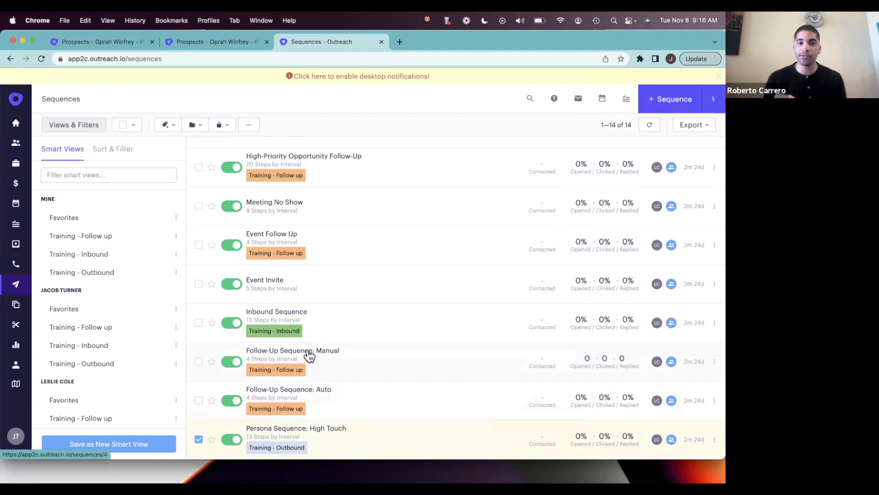
scroll(309, 356, up, 10)
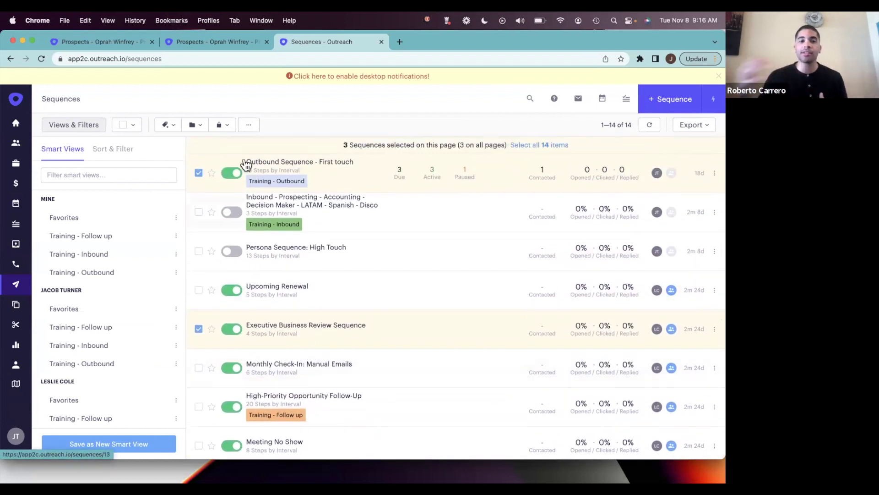
- Add a new tag "Top Outbound Sequences" to the selected sequences
click(175, 130)
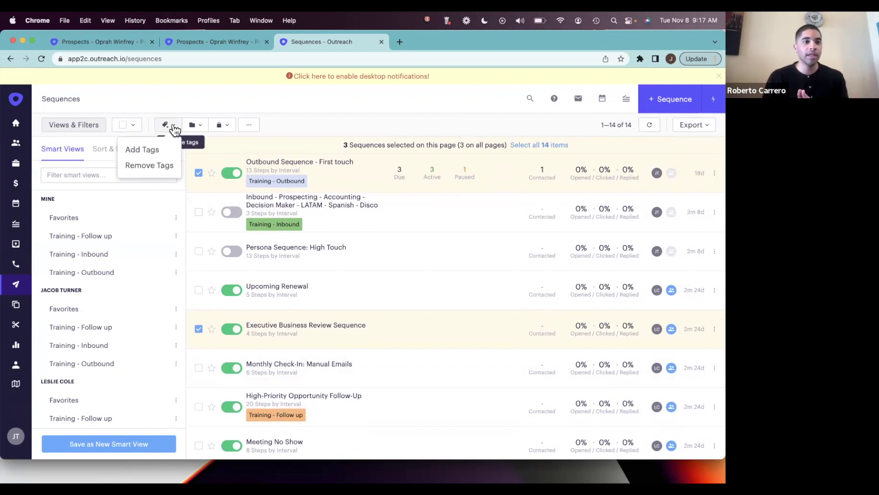
click(161, 151)
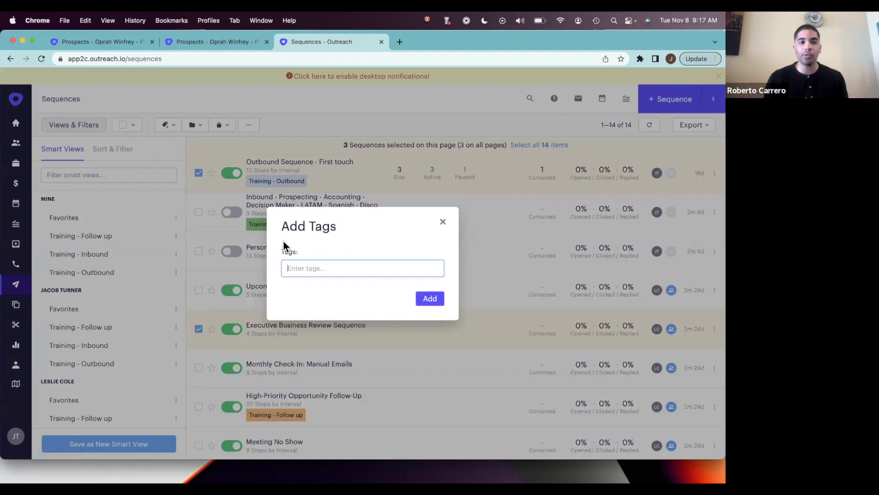
text(Ja)
key(BackSpace)
key(BackSpace)
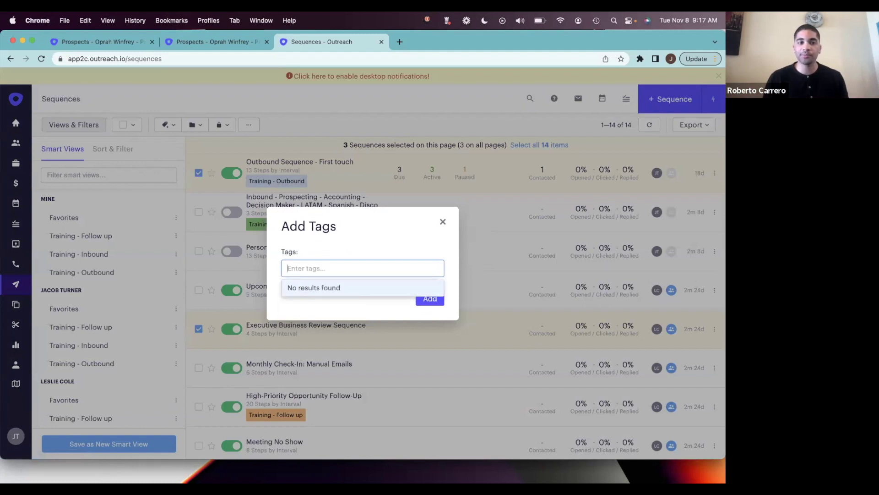
text(a)
key(BackSpace)
text(Top Ou)
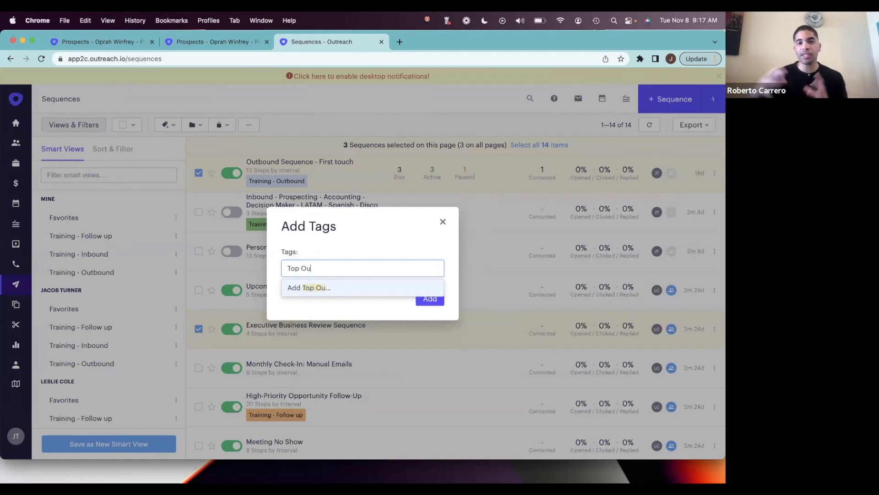
text(tbound Sequences)
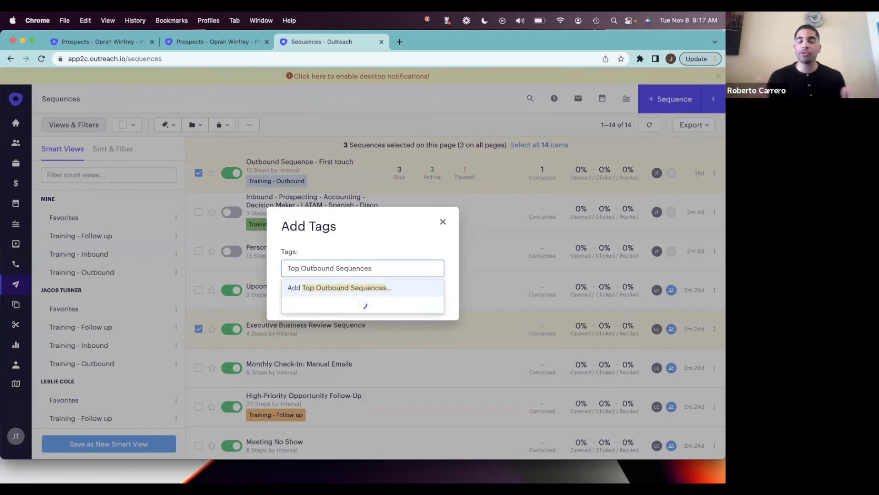
click(325, 292)
click(433, 300)
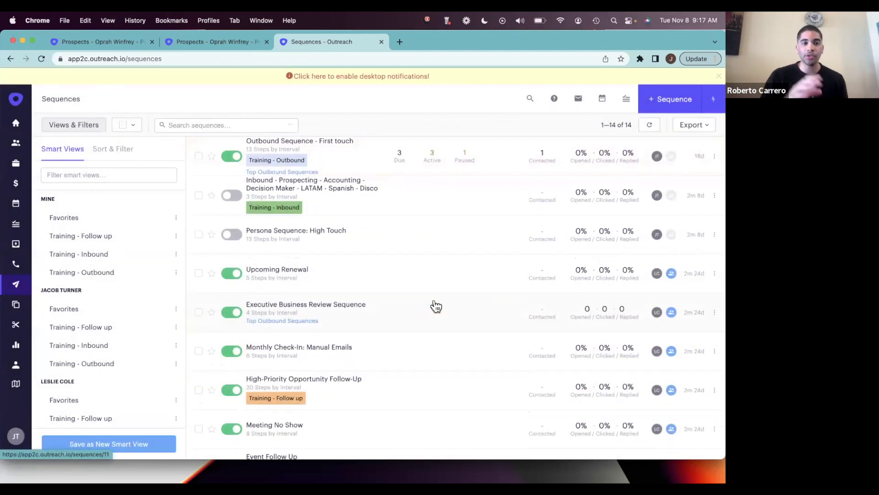
- Filter the list by the Top Outbound Sequences tag and save it as a private smart view named "Top Outbound Sequences"
click(300, 173)
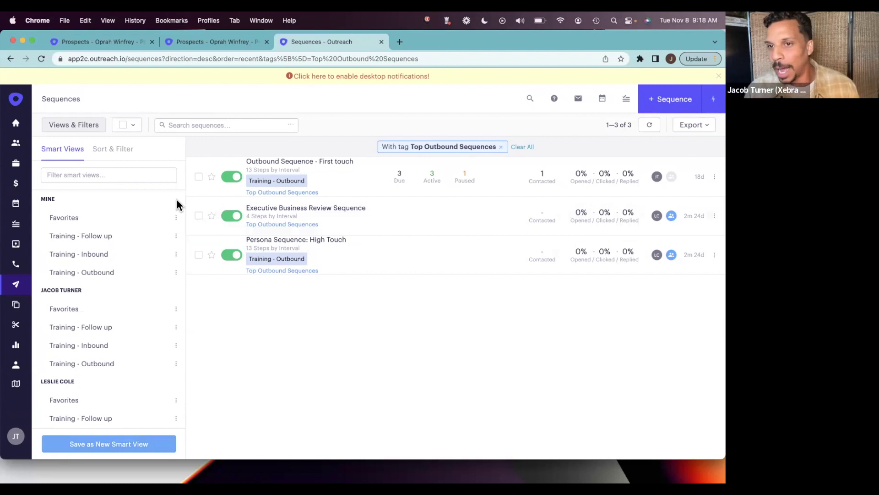
click(133, 446)
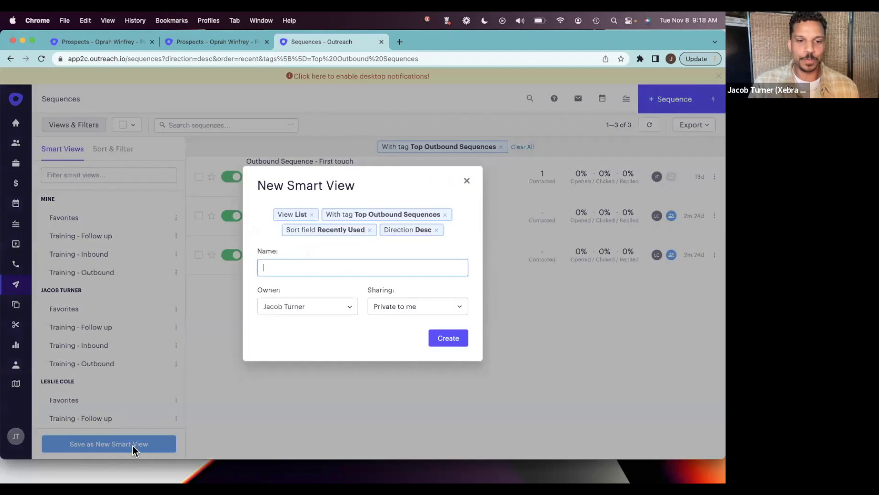
text(Top)
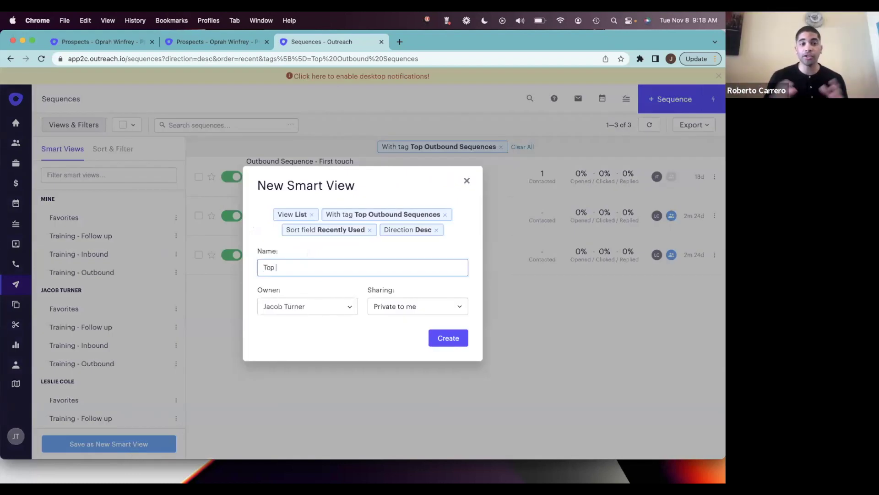
text( Outbou)
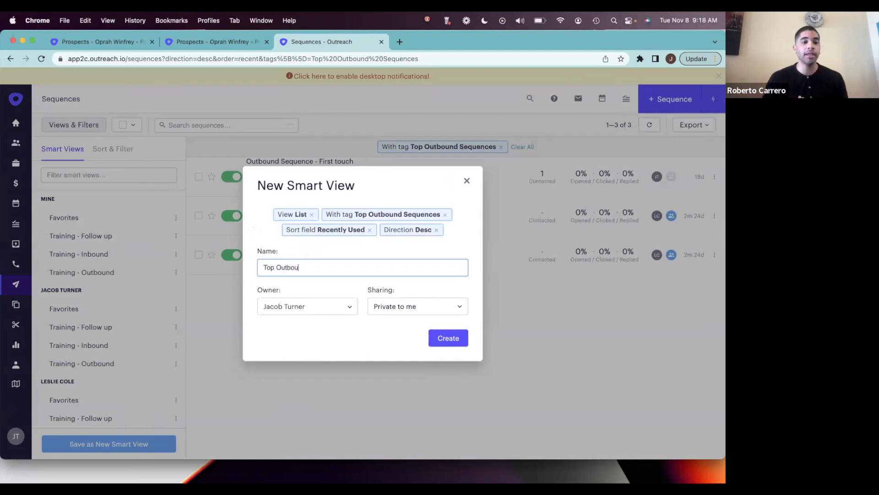
text(nd Sequences)
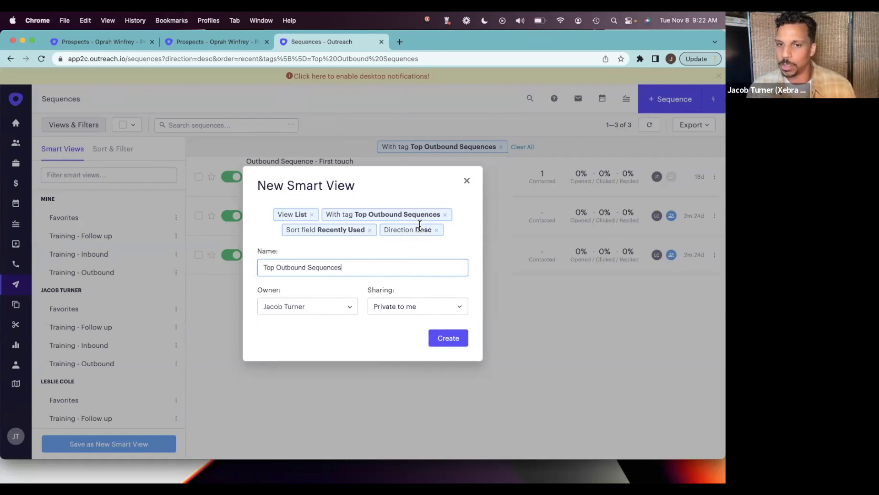
click(453, 339)
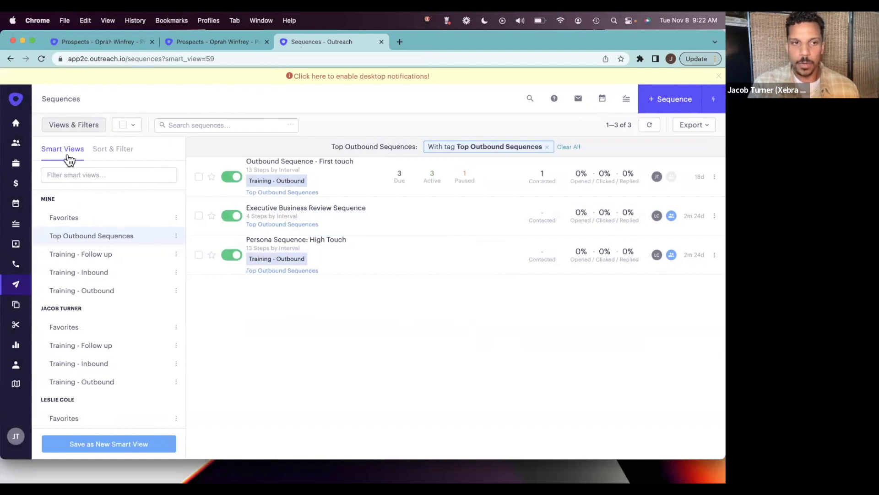
- Examine the sort and filter options of the Top Outbound Sequences smart view, including owner, tags, collection, sequence type and state
click(104, 158)
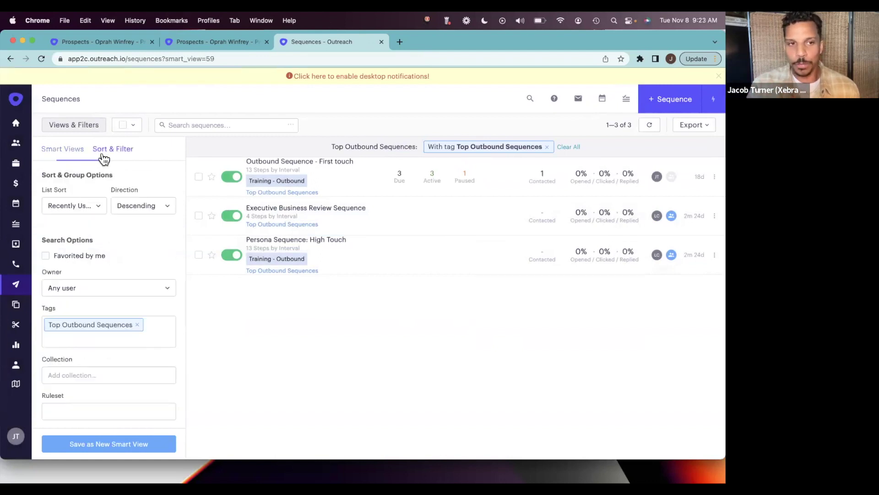
scroll(79, 353, down, 3)
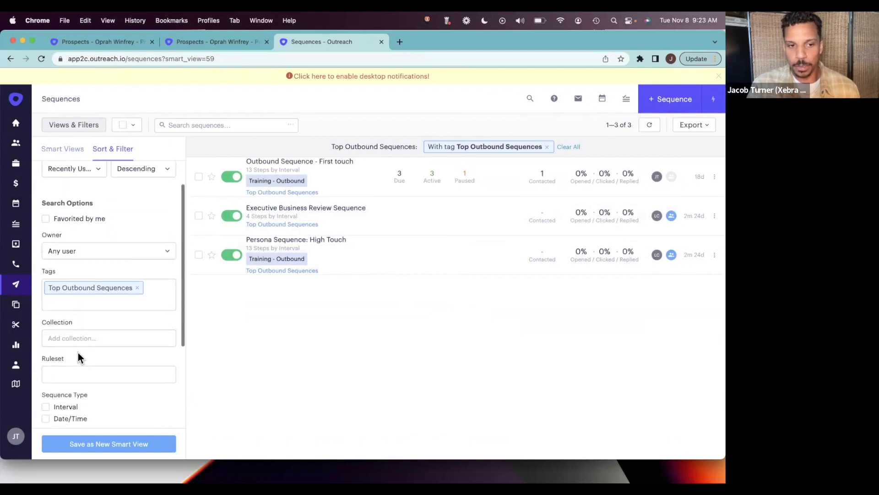
scroll(90, 357, down, 4)
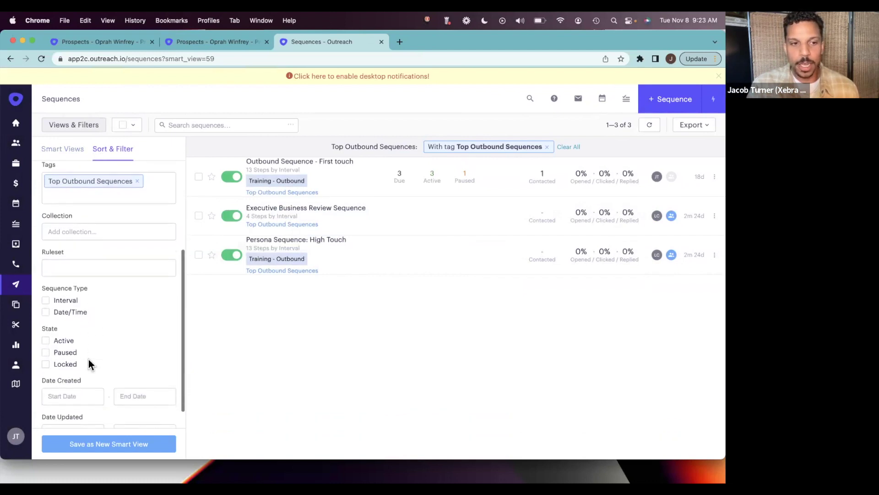
scroll(77, 344, up, 7)
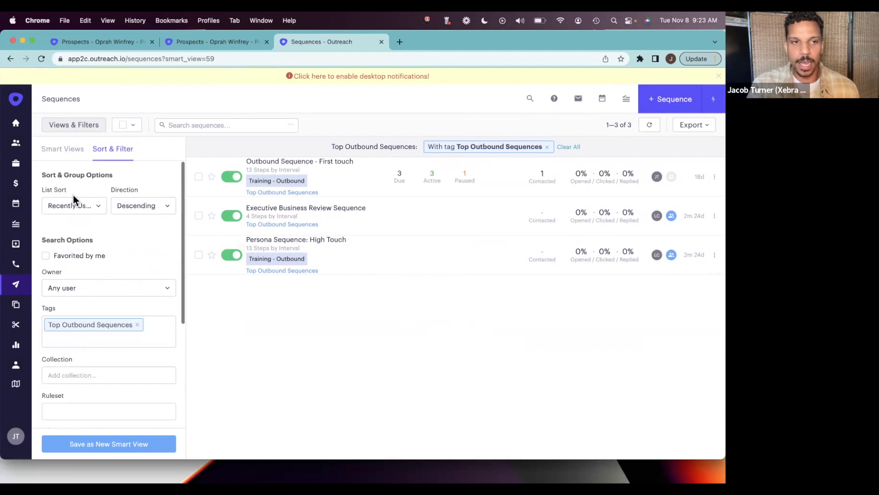
click(71, 156)
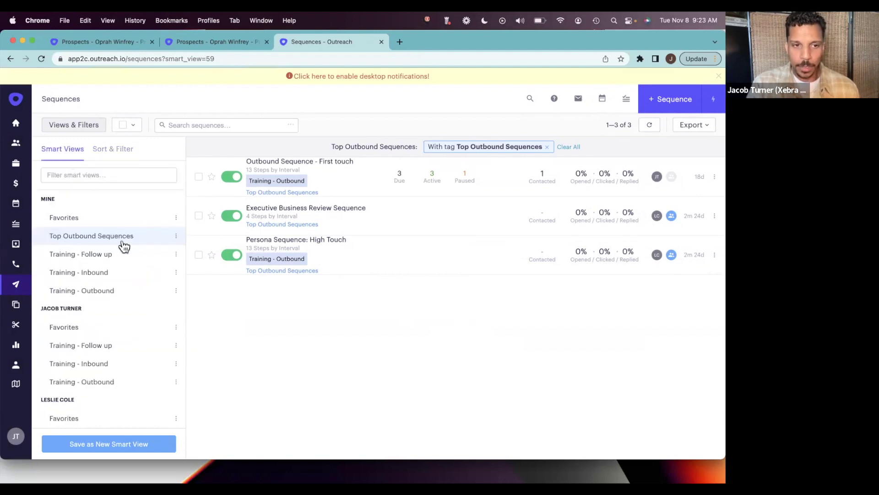
- Look through the full unfiltered sequence list and reopen the Top Outbound Sequences smart view
click(14, 285)
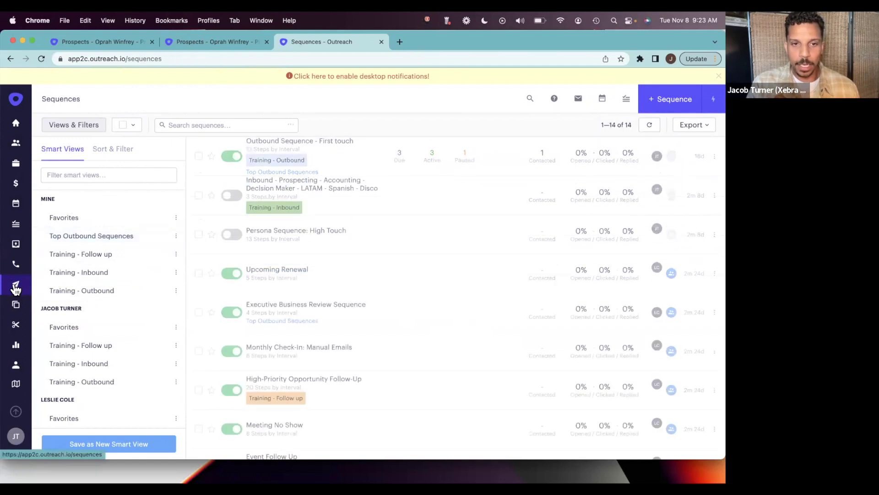
scroll(317, 298, down, 5)
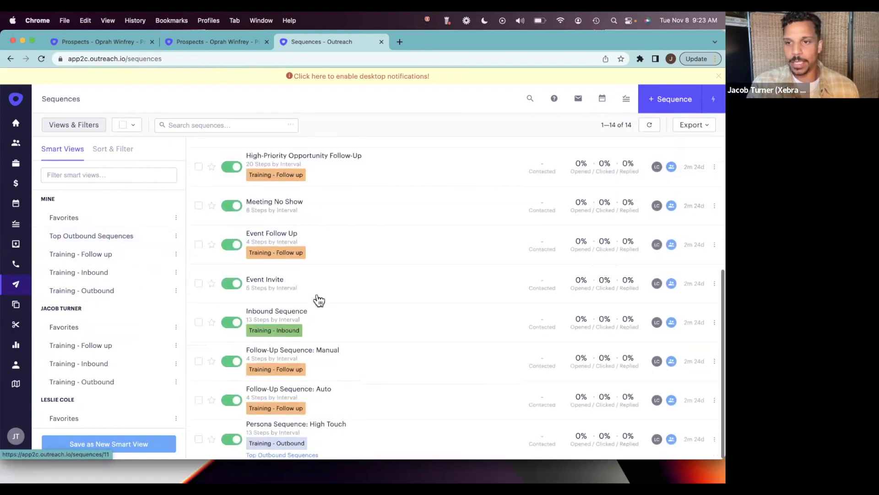
scroll(318, 300, up, 5)
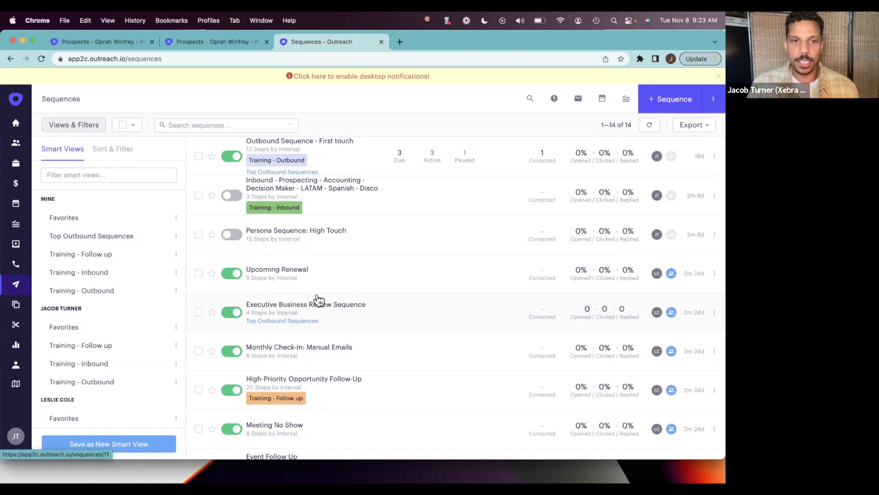
click(81, 242)
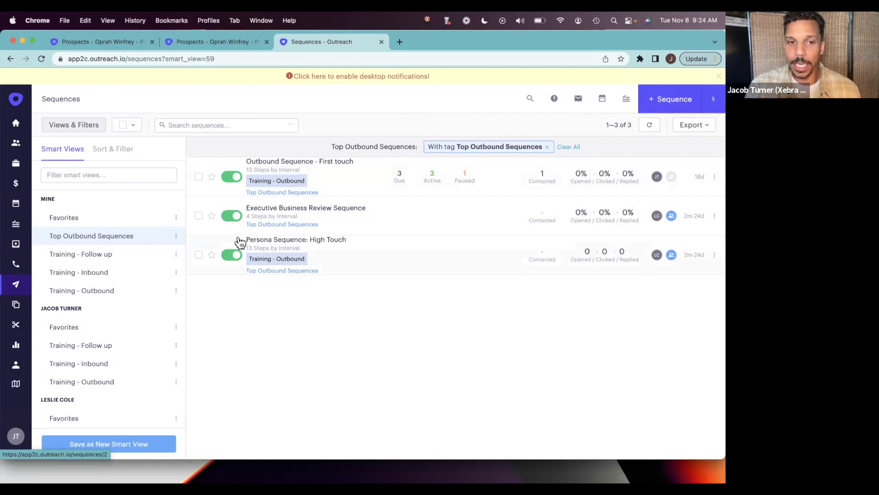
- Add the Executive Business Review Sequence to the Training - Outbound collection
click(199, 216)
click(195, 125)
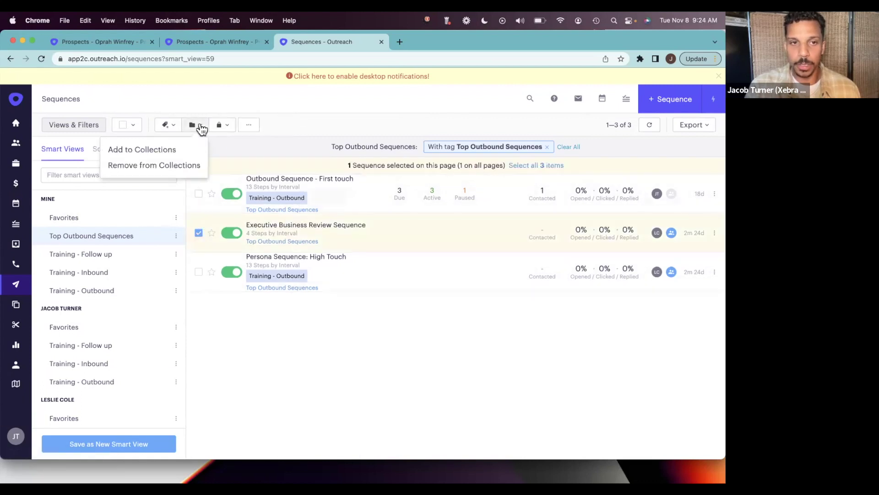
click(177, 149)
click(298, 265)
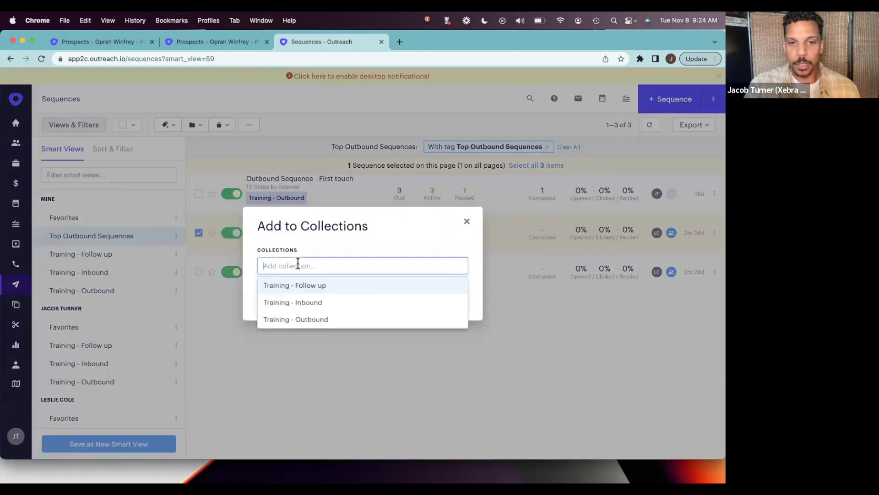
click(311, 319)
click(462, 299)
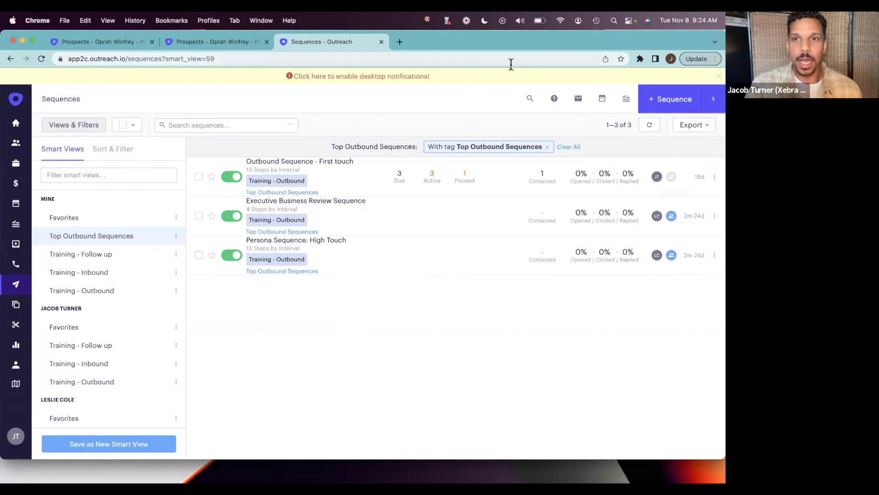
- From the open prospect's overview, bring up the list for adding them to a sequence and limit it to the Training - Outbound collection
click(244, 43)
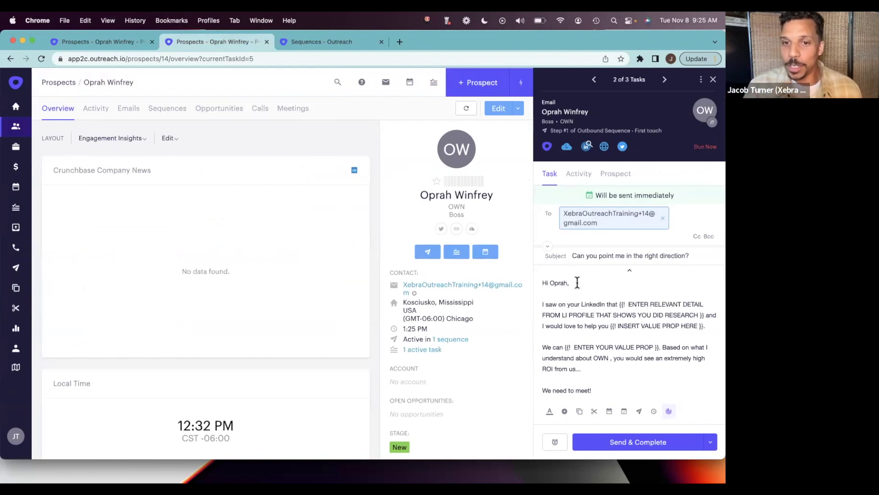
click(427, 252)
scroll(429, 260, down, 5)
scroll(428, 260, up, 8)
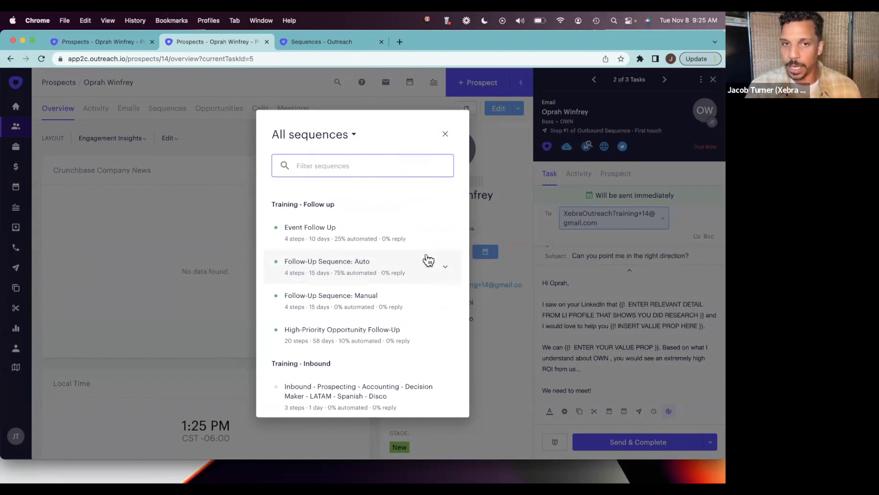
click(354, 135)
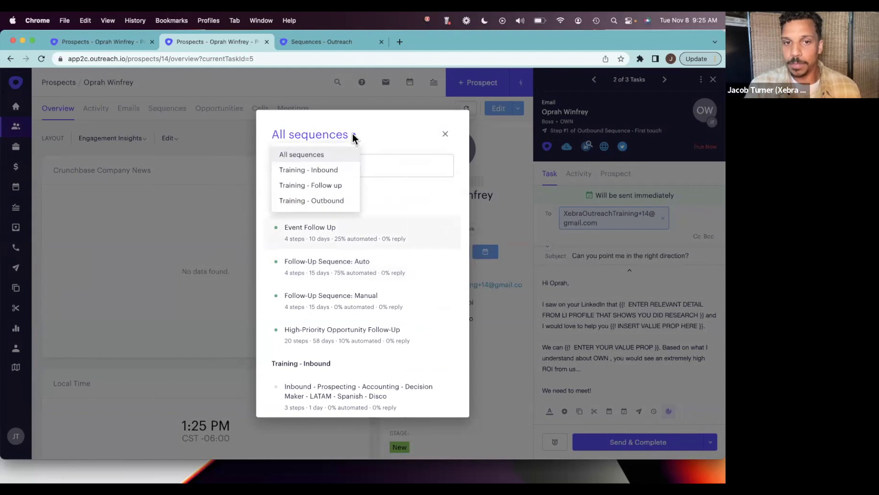
click(330, 202)
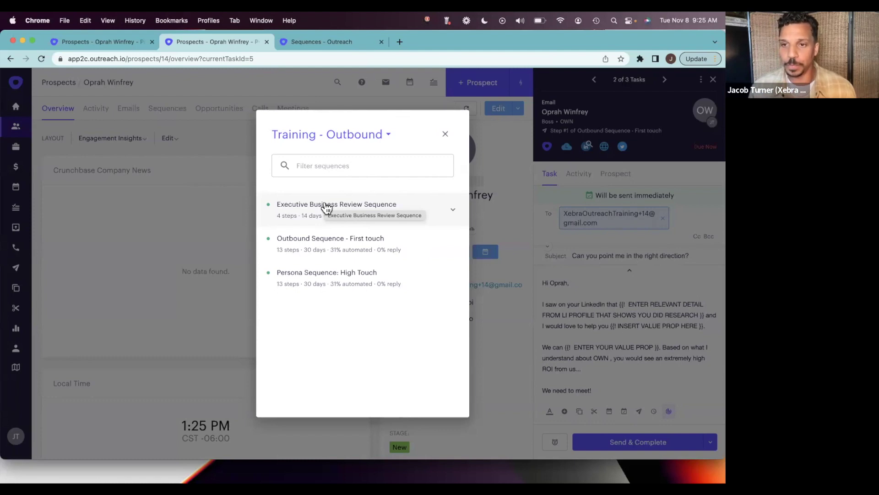
- Leave the sequence list and browse the email task's templates in the Training - Outbound and Training - Follow up collections
click(447, 134)
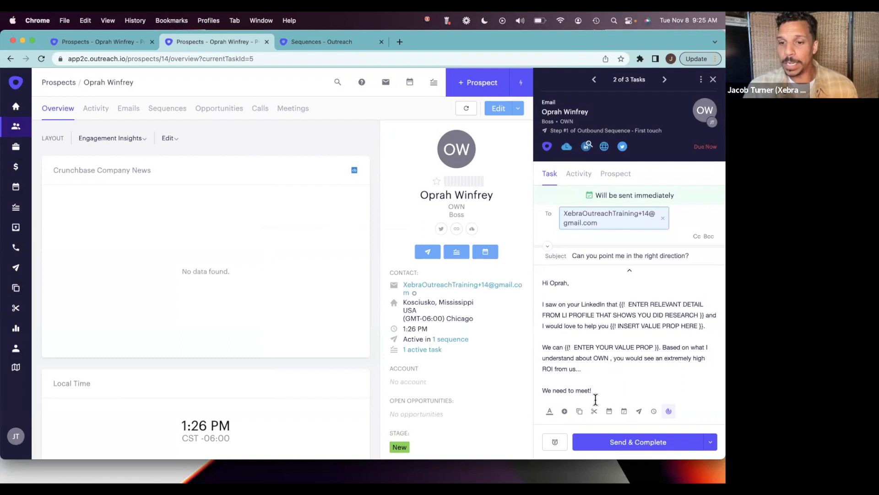
click(580, 411)
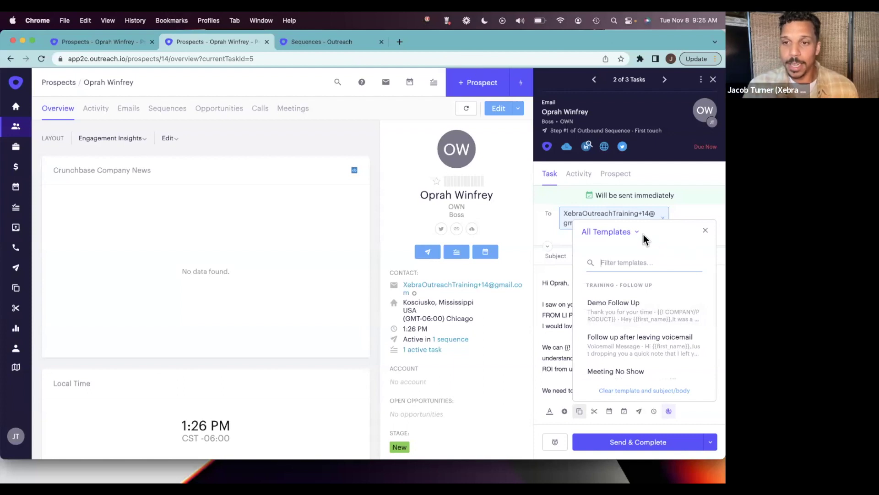
click(636, 232)
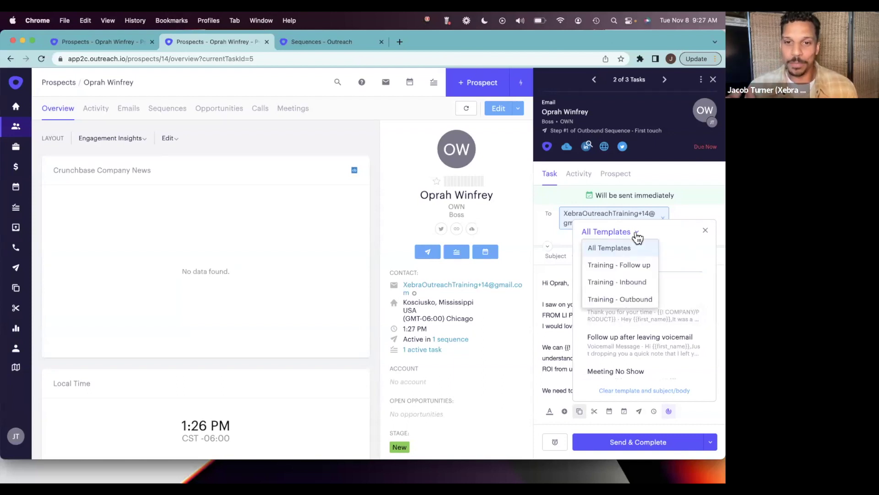
click(640, 299)
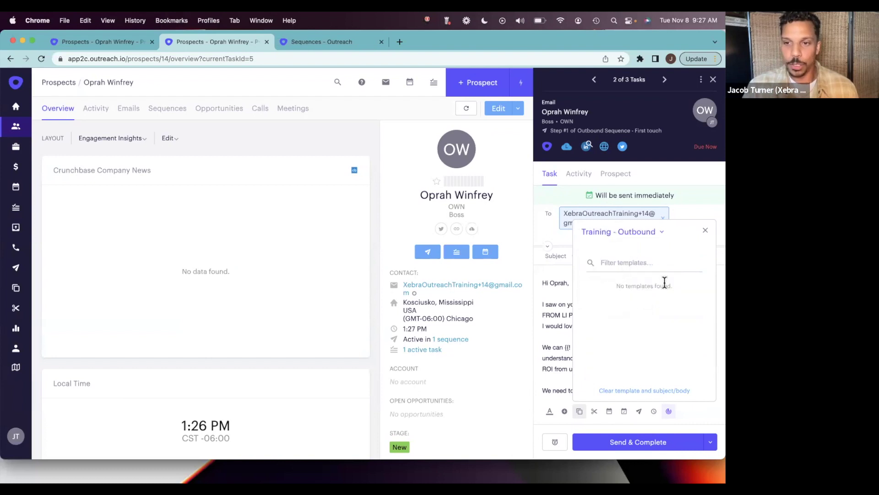
click(661, 234)
click(639, 265)
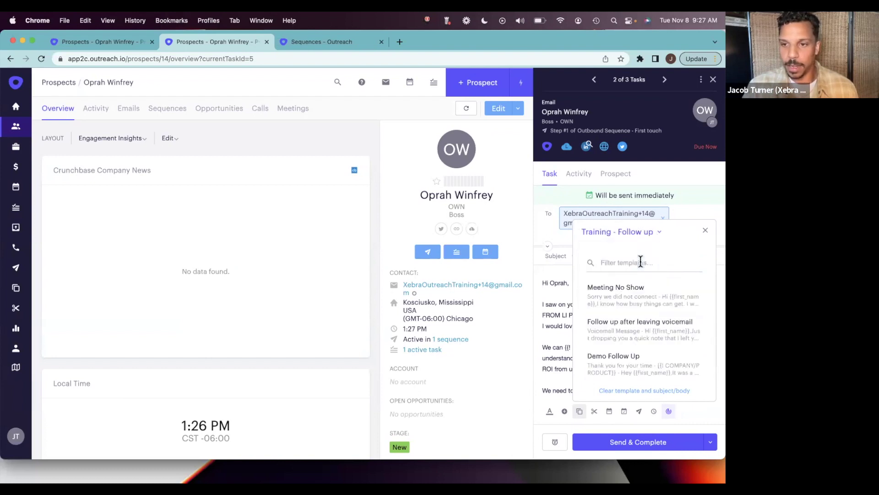
scroll(641, 357, down, 1)
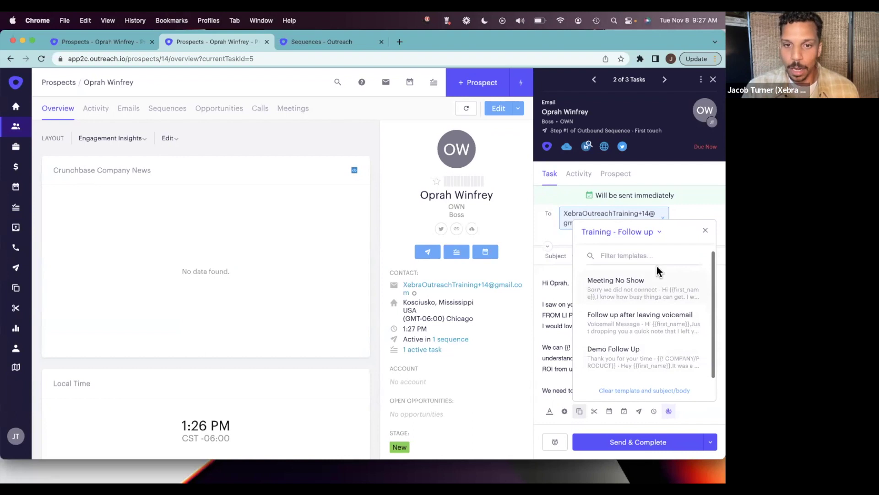
click(704, 231)
- Bring up the snippets available for the email task and limit them to the Training - Follow up collection
click(594, 412)
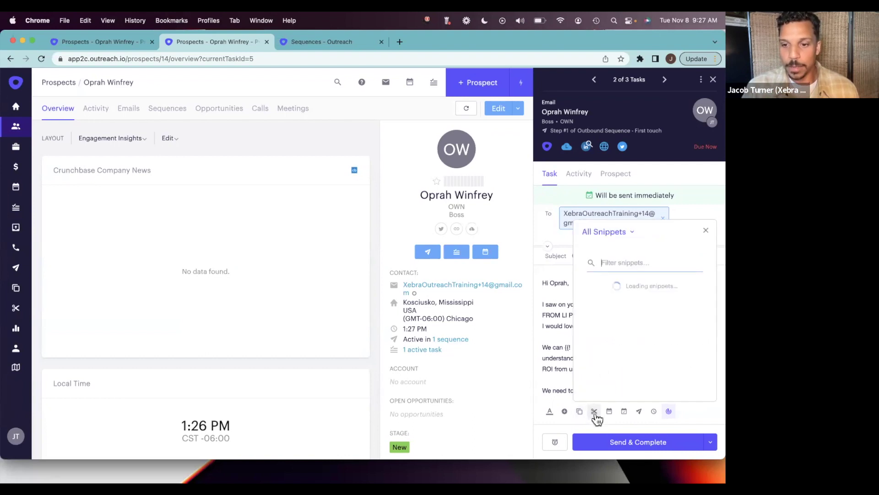
click(631, 233)
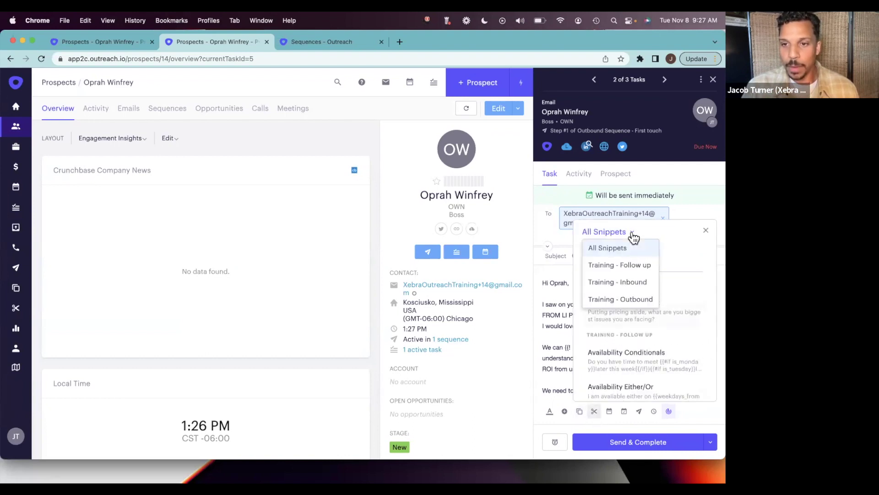
click(641, 265)
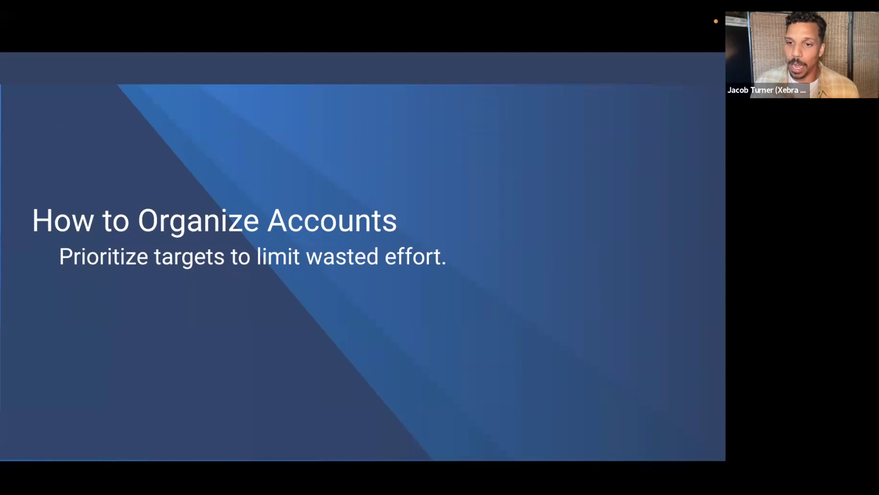
- Return from the slides to the browser and open the list of owned accounts
key(ctrl+Right)
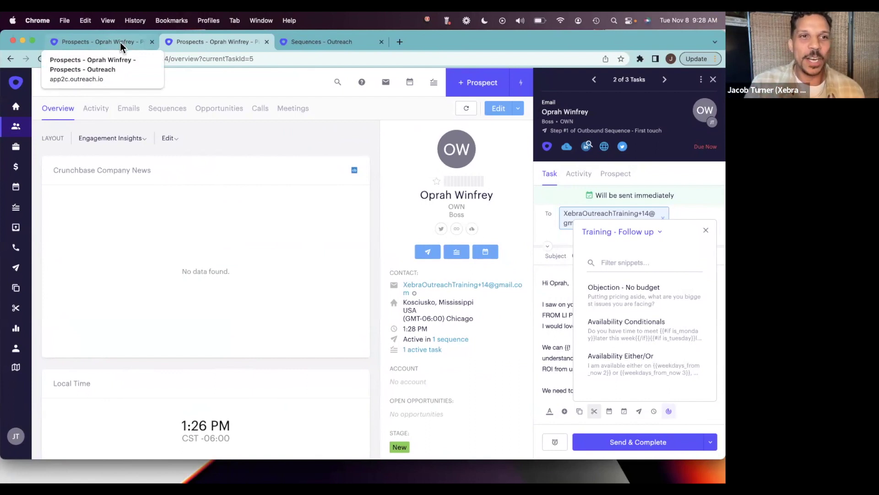
click(119, 42)
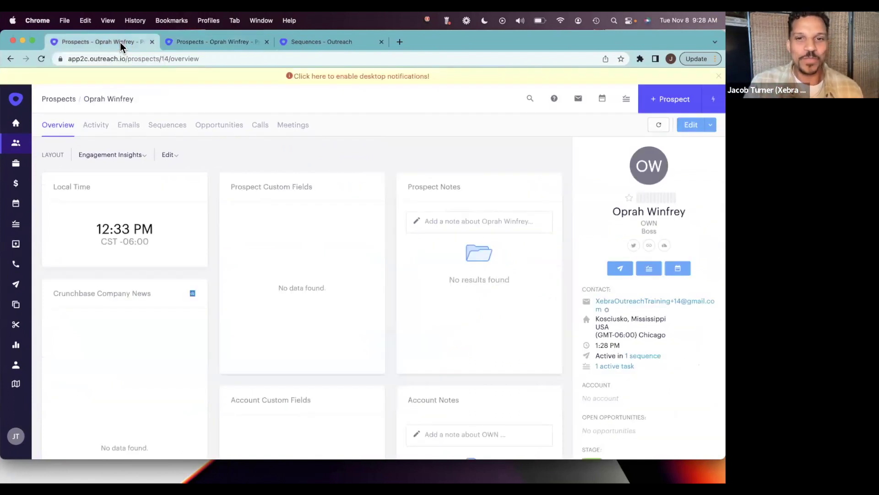
click(17, 166)
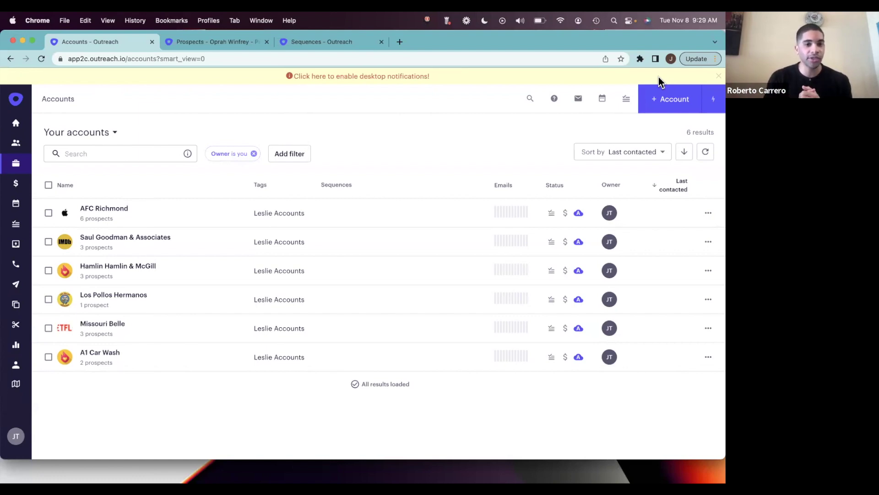
- Examine the available account filters, including Buyer Intent Score, Company Type, Created Date, Domain and Industry
click(297, 159)
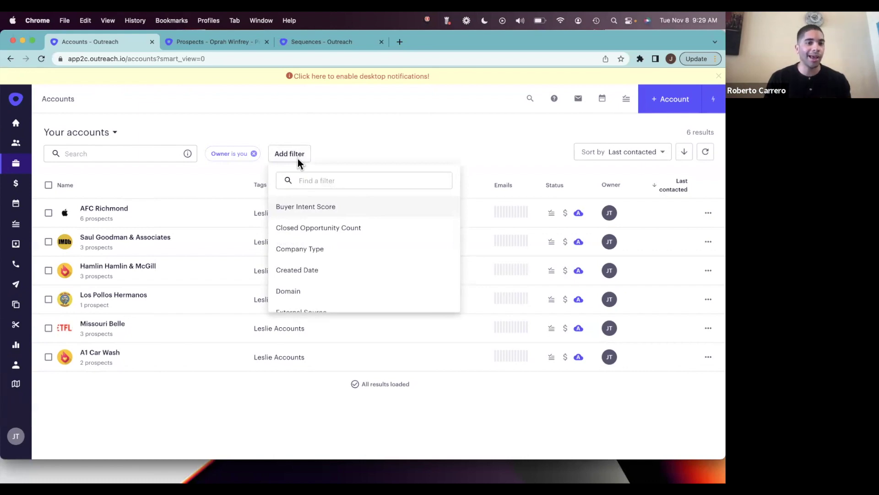
click(323, 208)
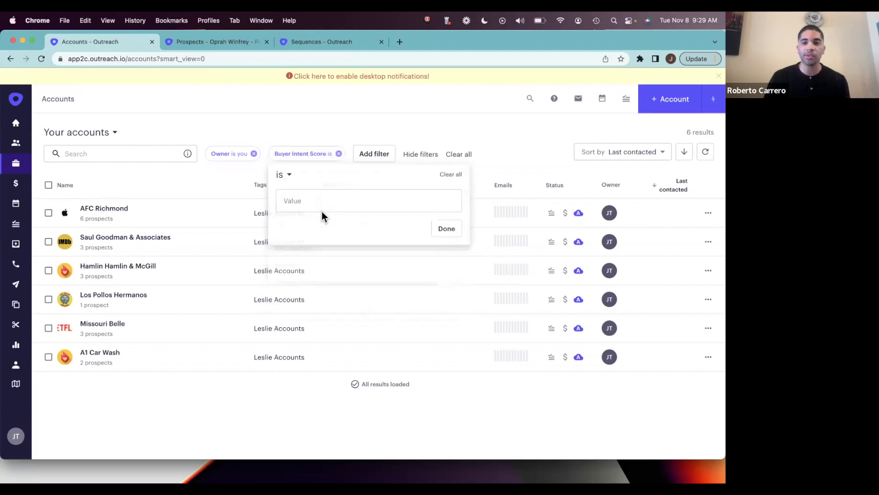
click(366, 151)
click(293, 155)
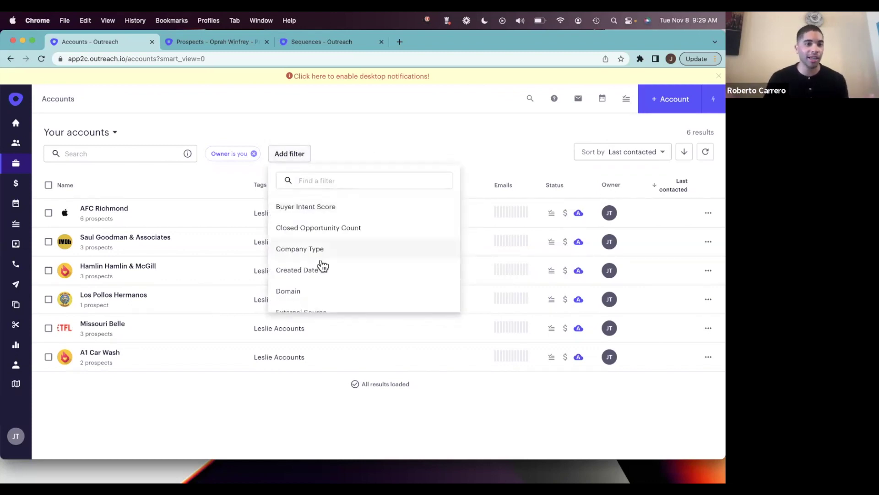
scroll(323, 266, down, 3)
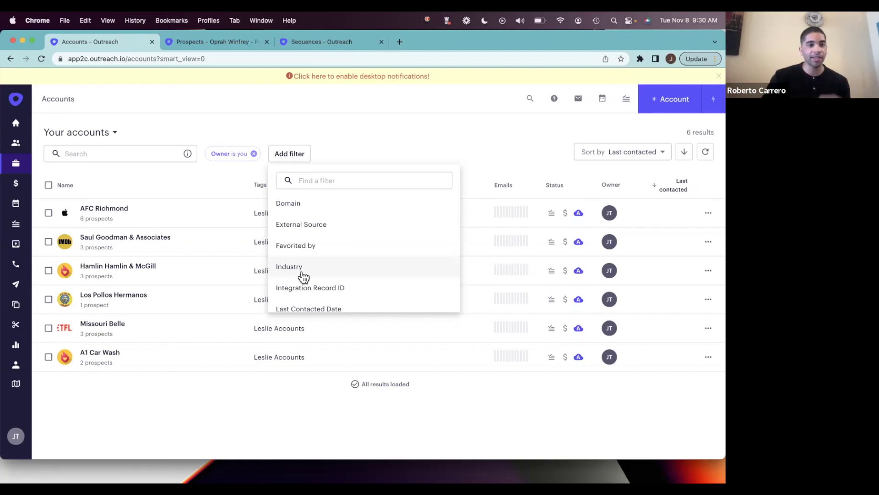
click(244, 388)
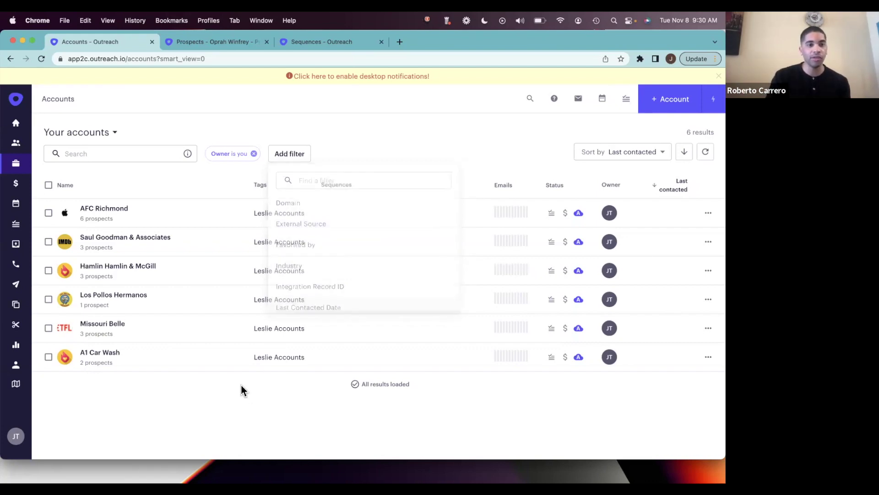
- Add a new Tier 1 tag to AFC Richmond, Saul Goodman & Associates and Hamlin Hamlin & McGill, and widen the Tags column
click(49, 212)
click(49, 239)
click(48, 268)
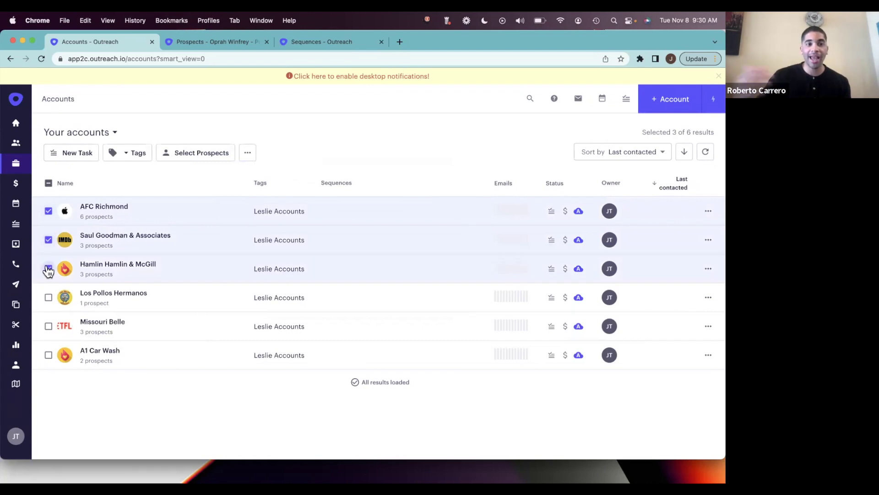
click(128, 154)
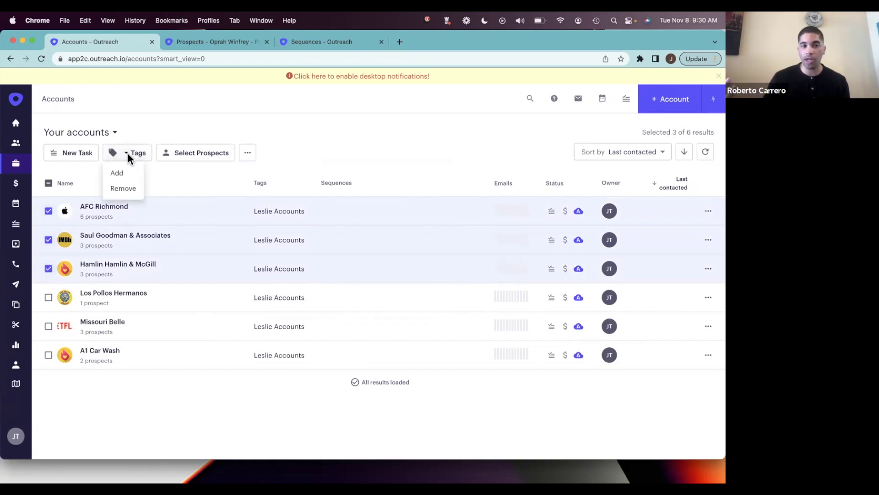
click(117, 172)
click(287, 293)
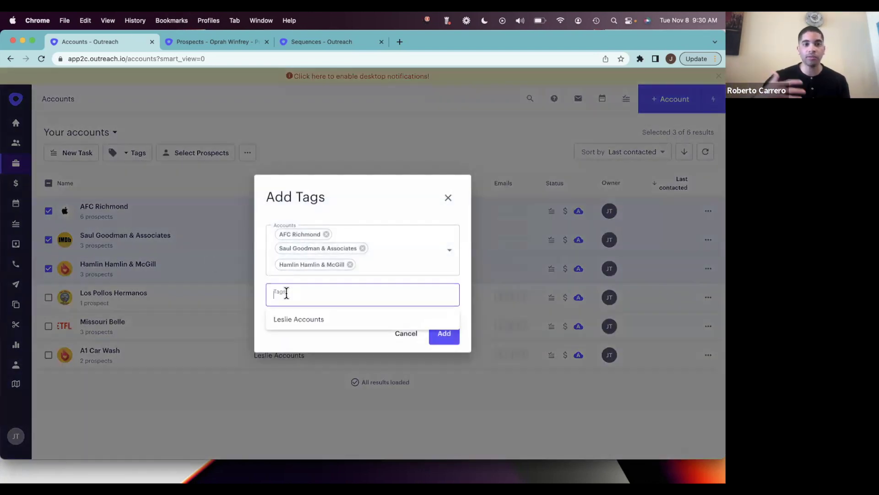
text(Tier )
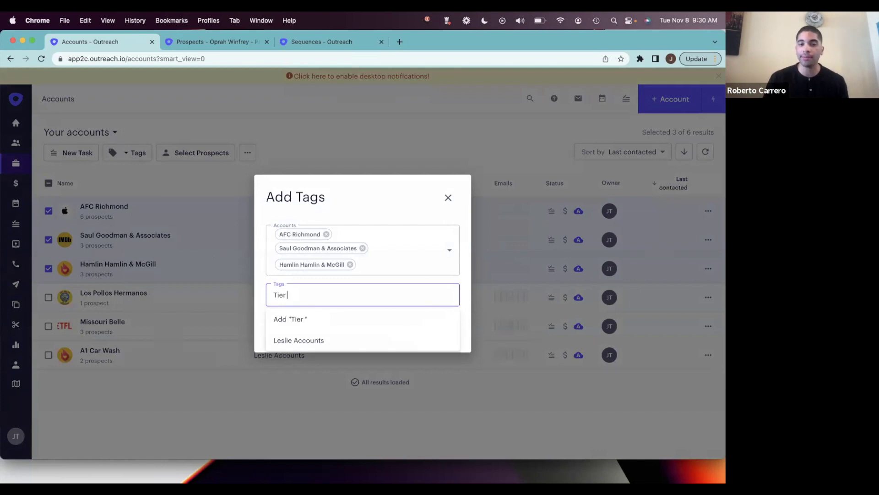
text(1)
click(301, 319)
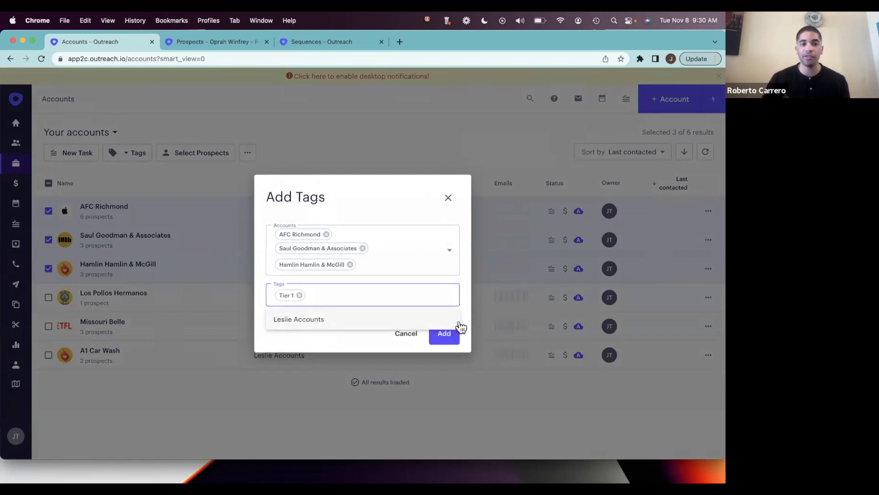
click(451, 336)
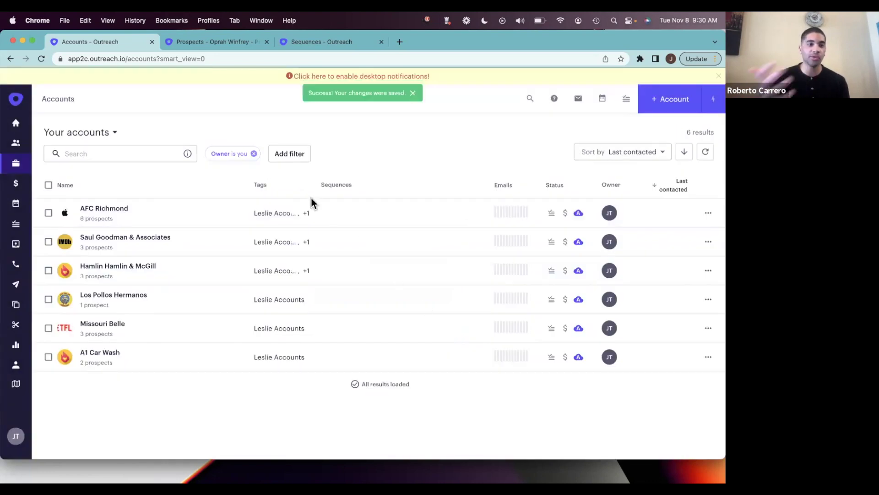
drag(310, 183, 350, 183)
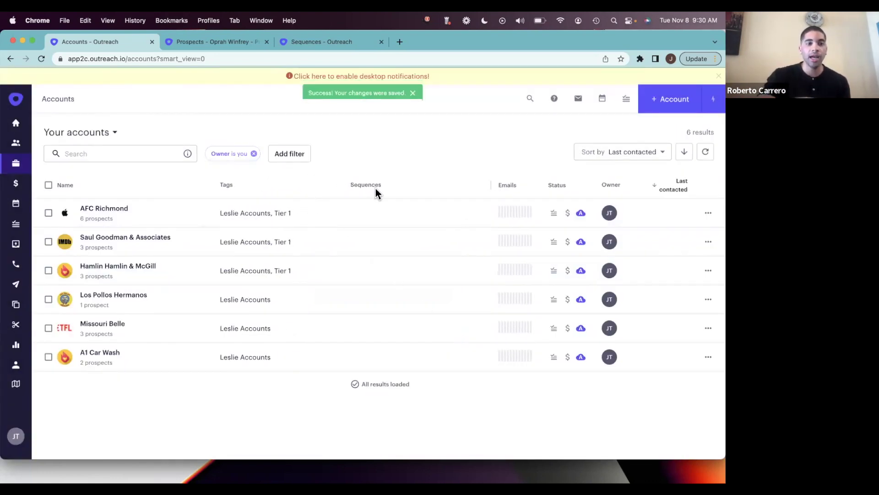
- Filter the accounts by the Tier 1 tag and save the filtered list as a view named Tier 1 Accounts
click(284, 214)
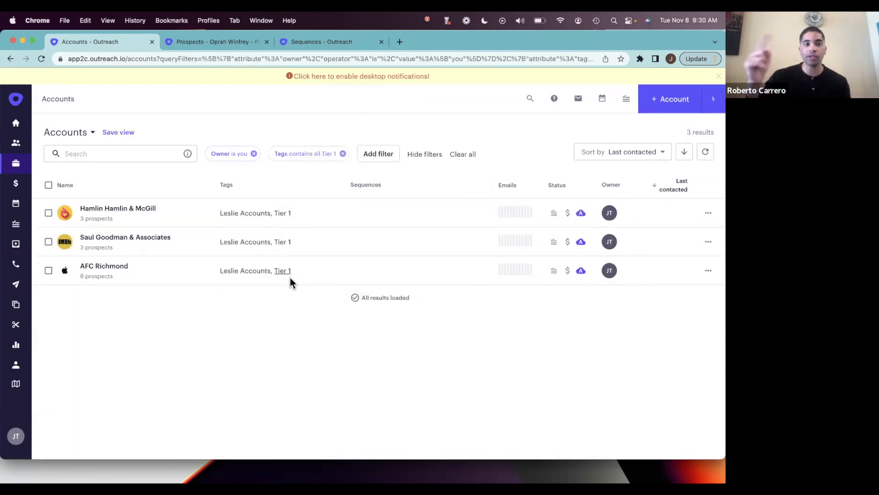
click(121, 136)
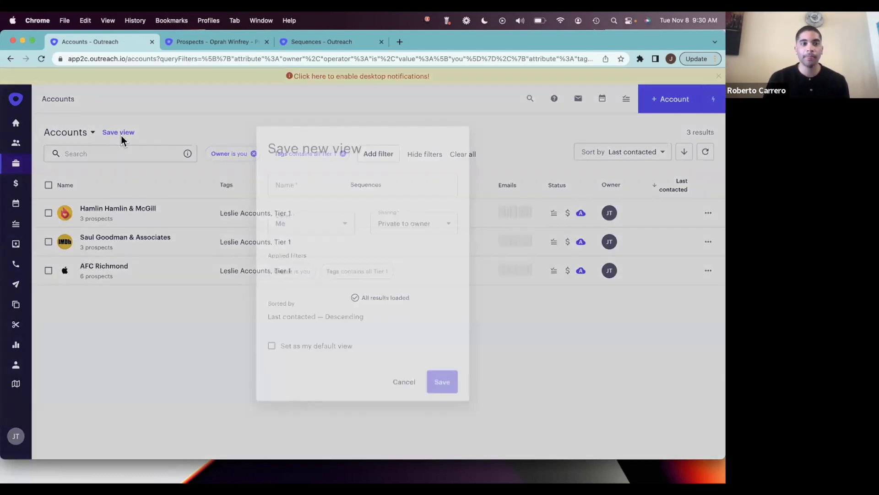
click(277, 186)
text(T)
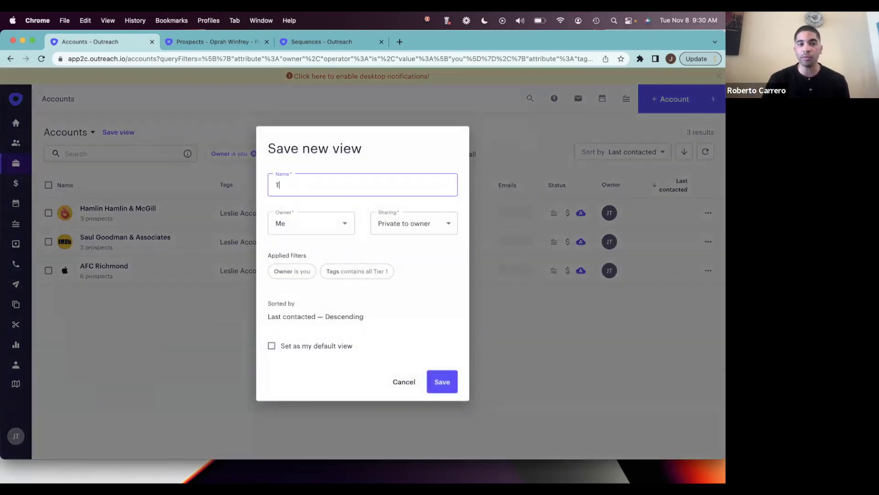
text(ier 1 Accounta)
key(BackSpace)
text(s)
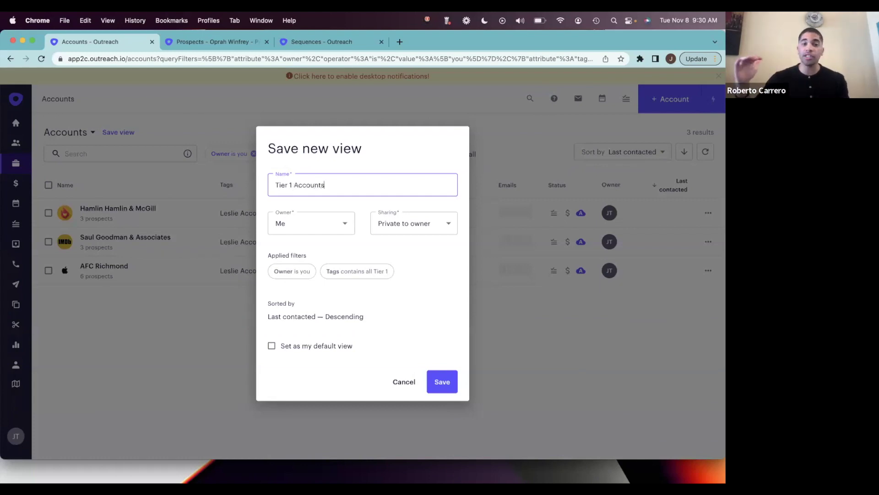
click(435, 383)
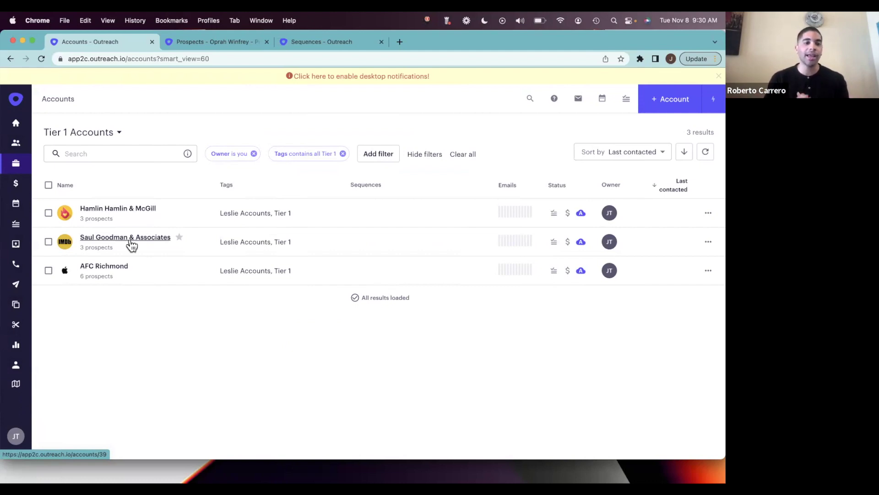
- Set the Tier 1 Accounts view's sharing to Available to all and prefix its name with the owner's first name and a dash
click(119, 133)
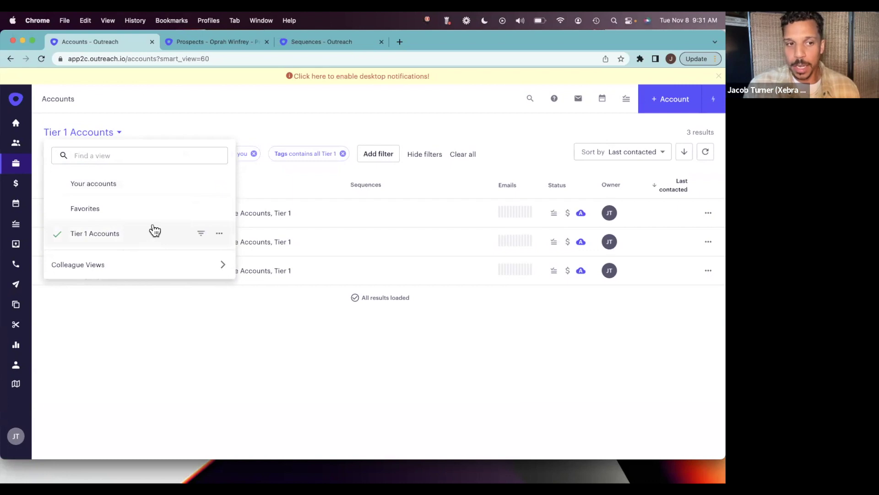
click(218, 234)
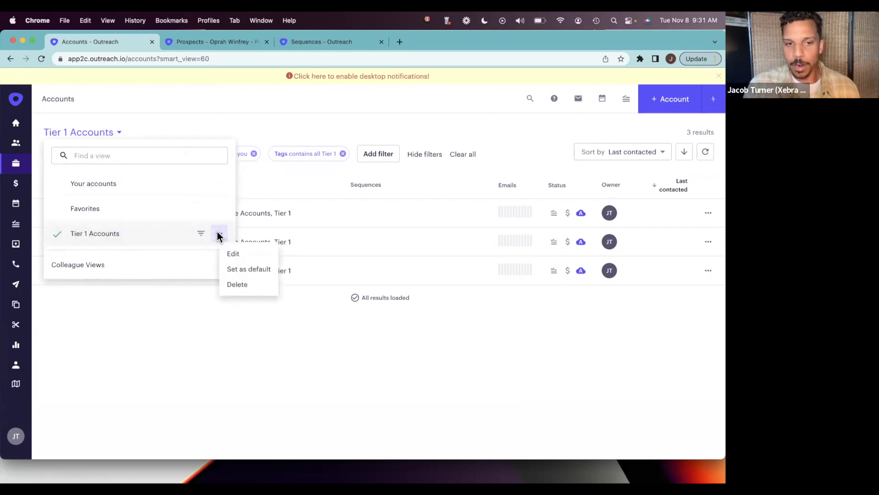
click(253, 255)
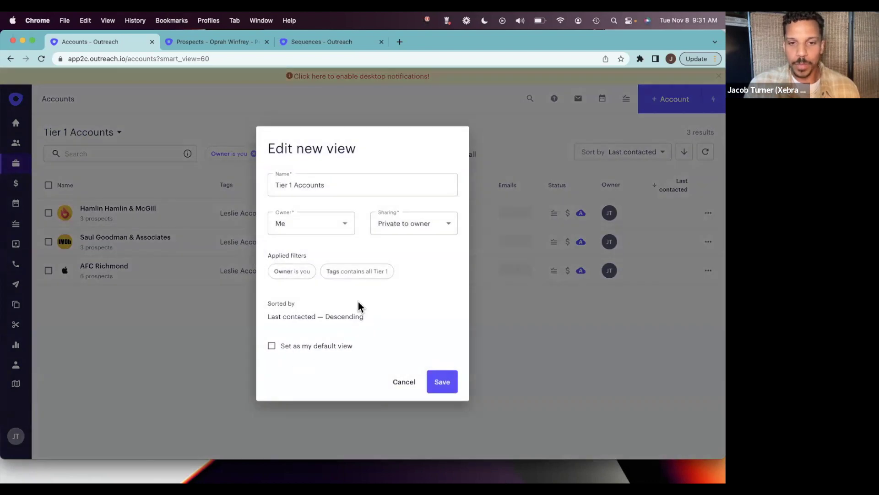
click(406, 229)
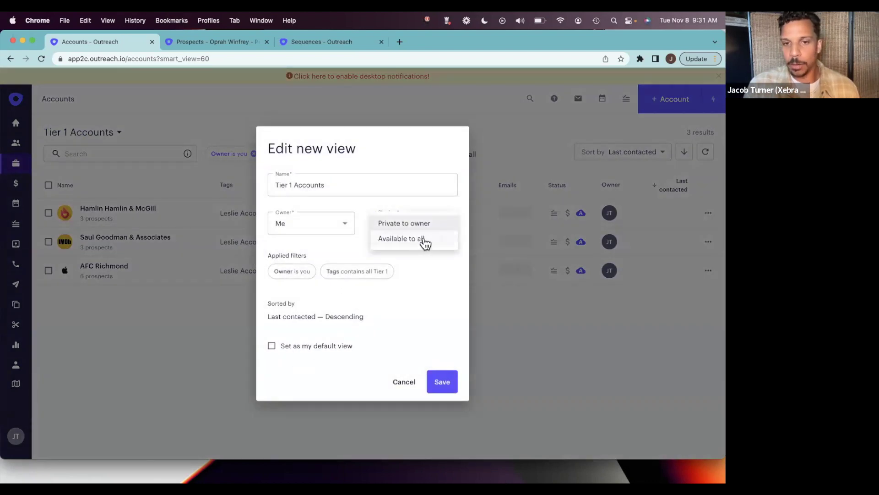
click(424, 239)
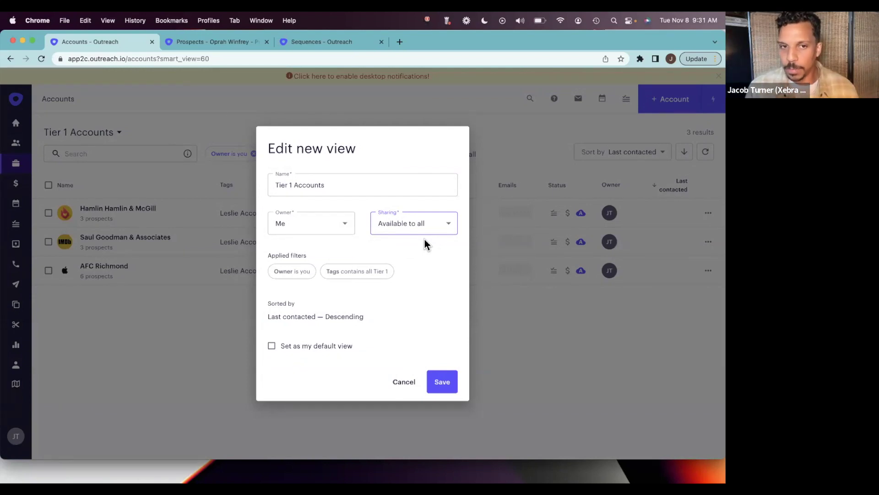
click(277, 184)
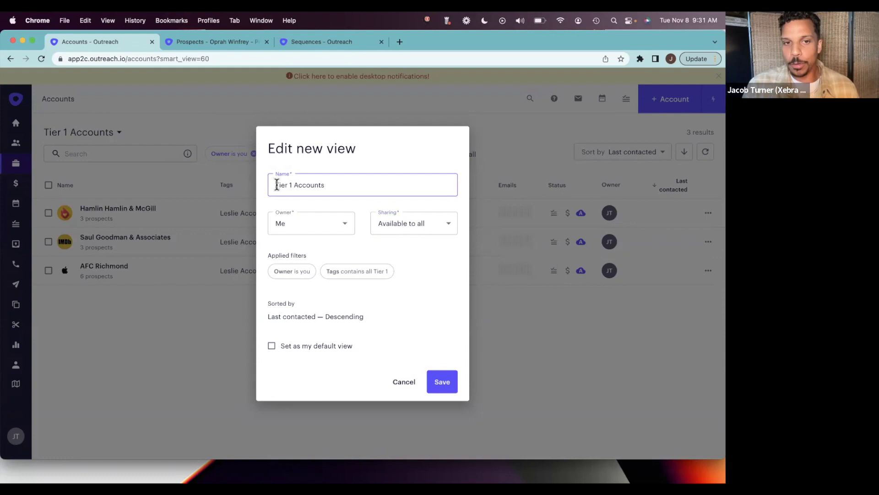
text(Jacob )
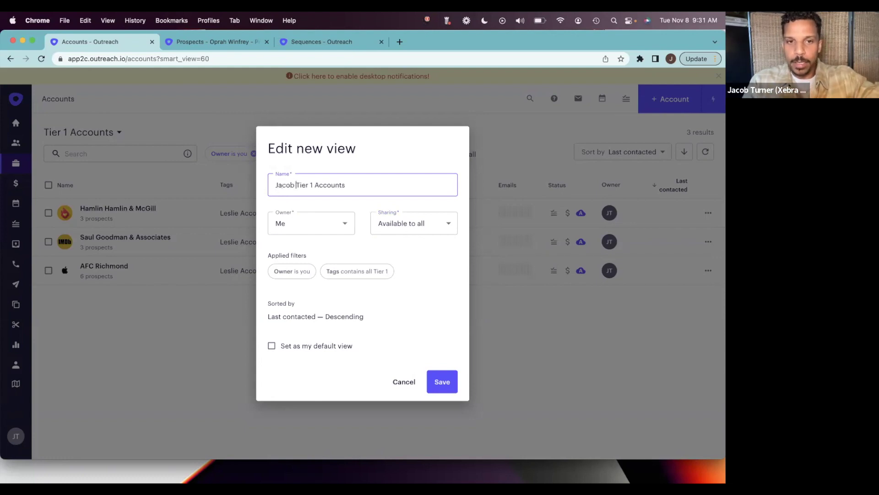
text(-)
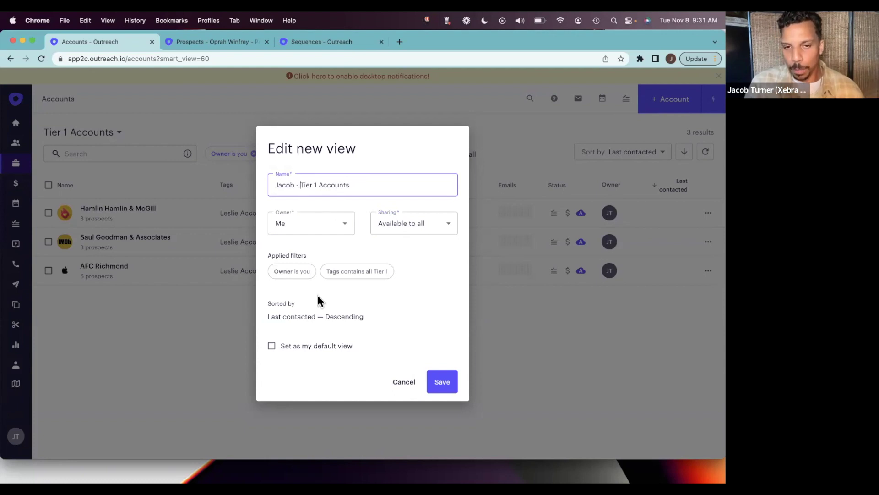
click(445, 384)
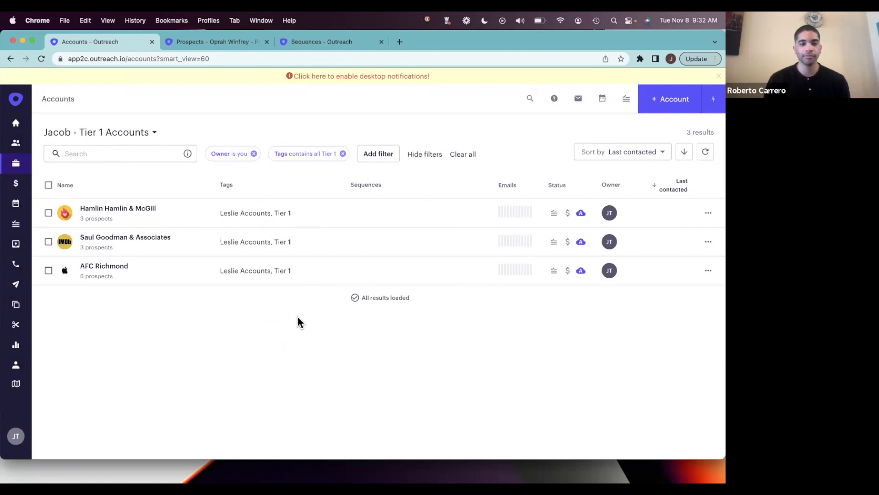
- Examine the account filters available for the view, including the custom fields
click(368, 158)
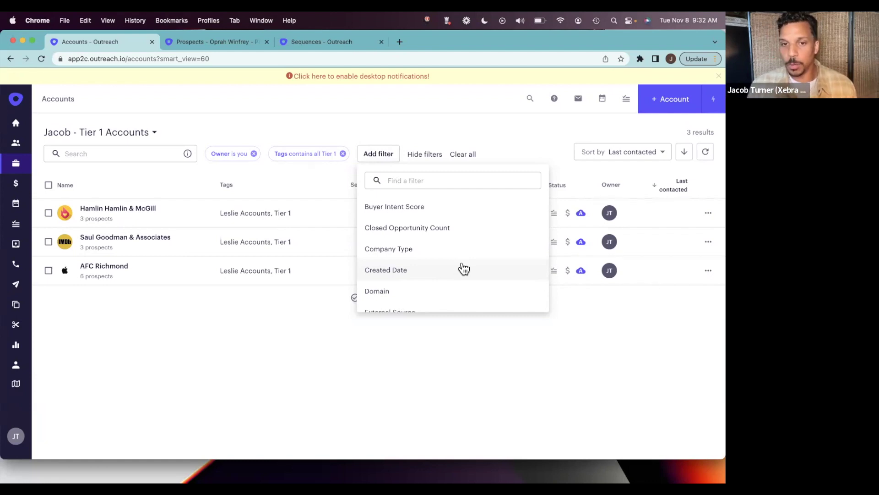
scroll(463, 269, down, 10)
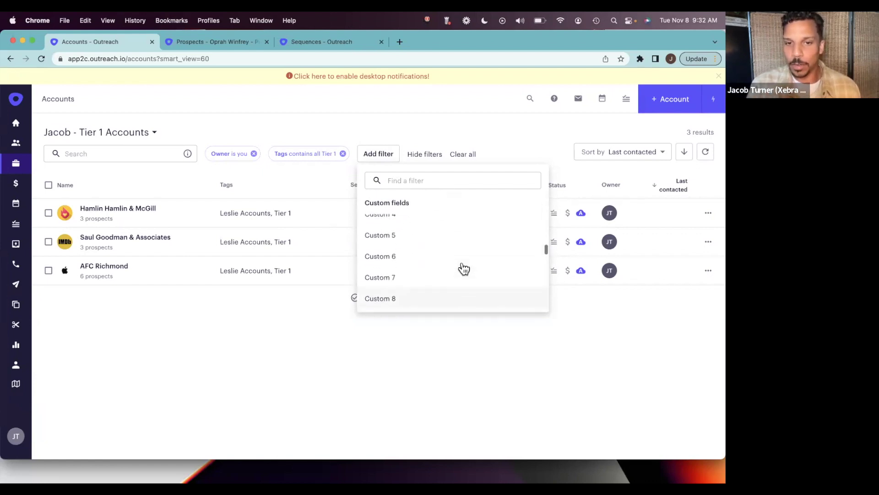
scroll(464, 269, up, 3)
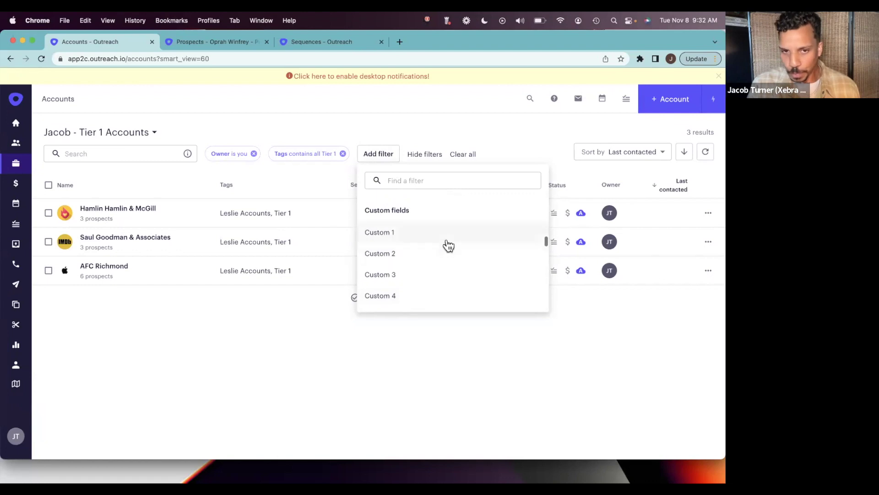
scroll(453, 292, down, 1)
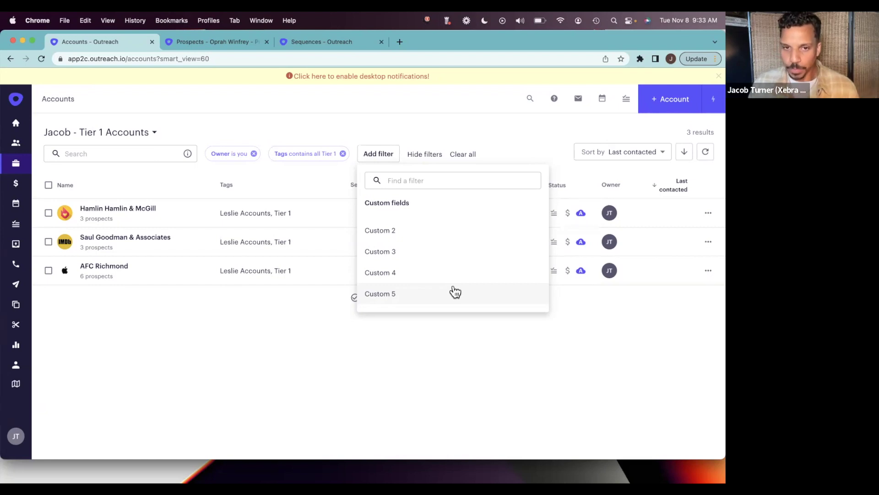
click(392, 367)
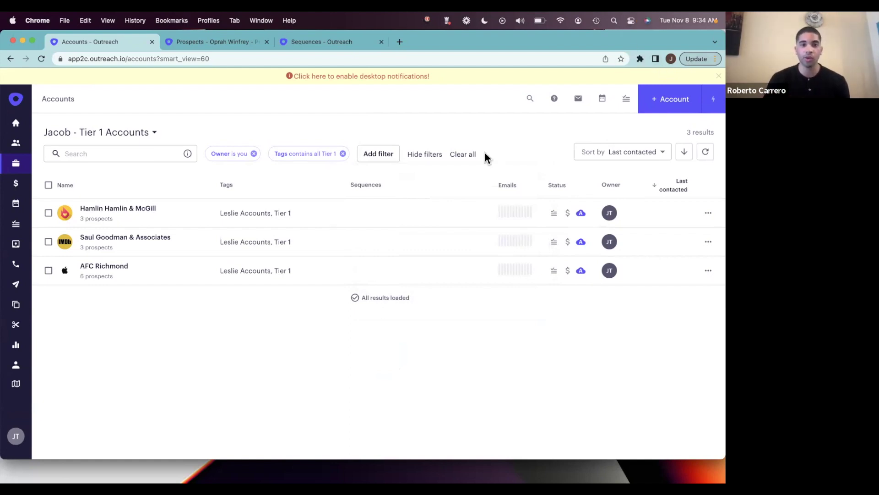
- Select all accounts in the Tier 1 view and bring up their prospects
click(48, 185)
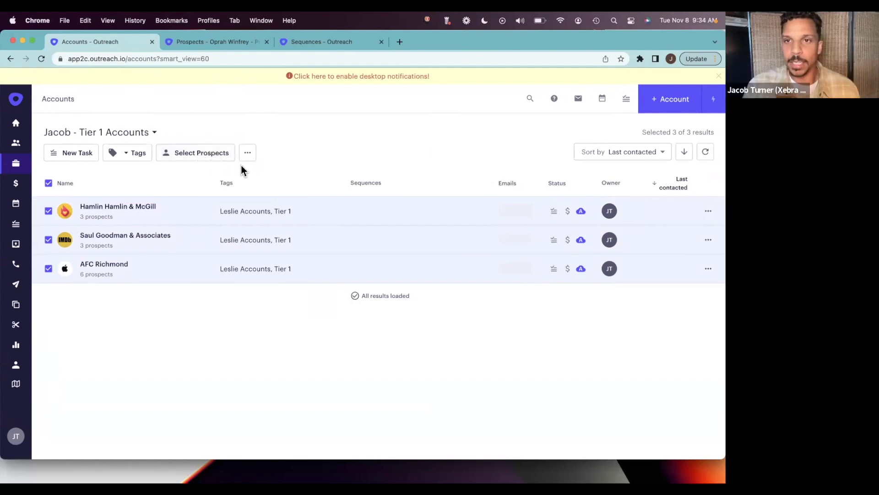
click(664, 156)
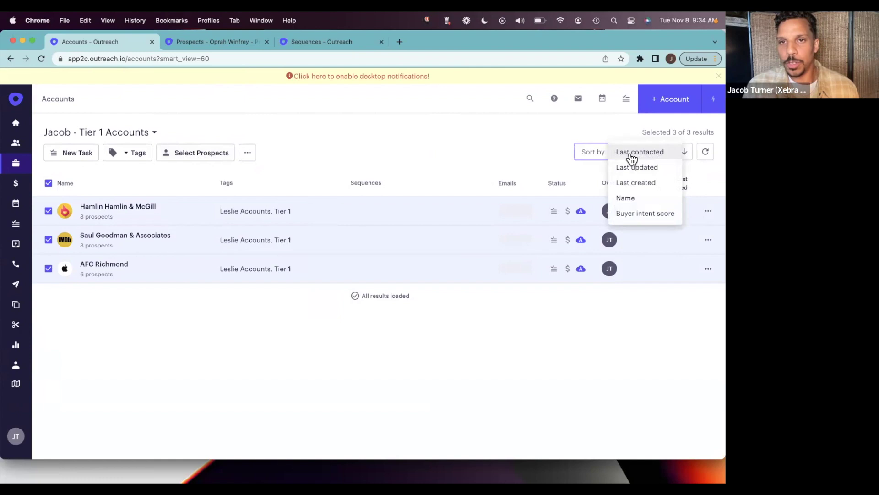
click(537, 147)
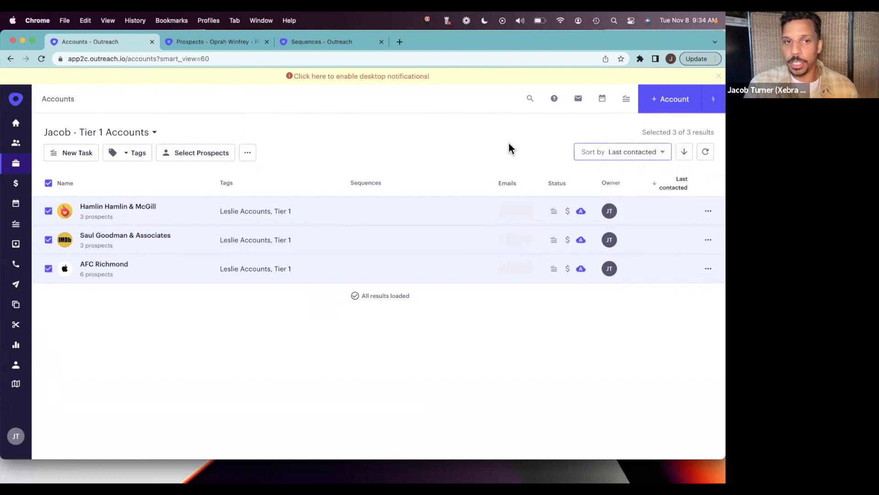
click(196, 156)
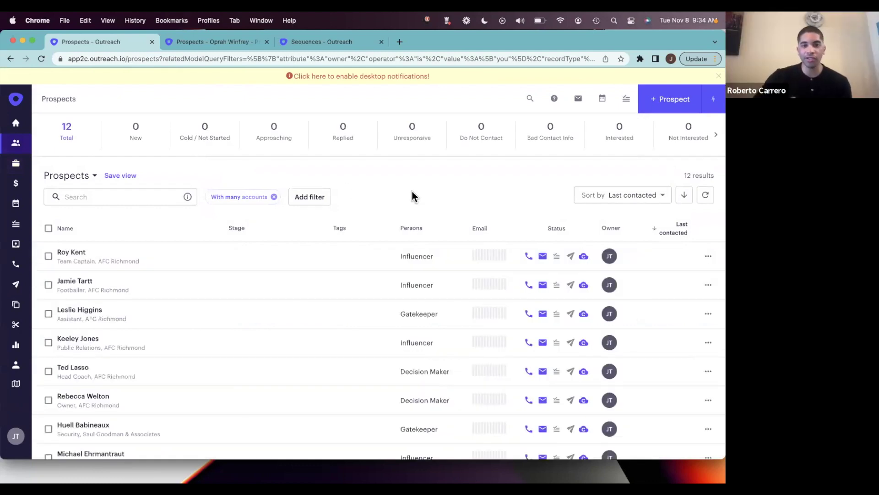
- Examine the prospects' email activity over the last 12 months and the sort options for the prospect list
mouse_move(485, 256)
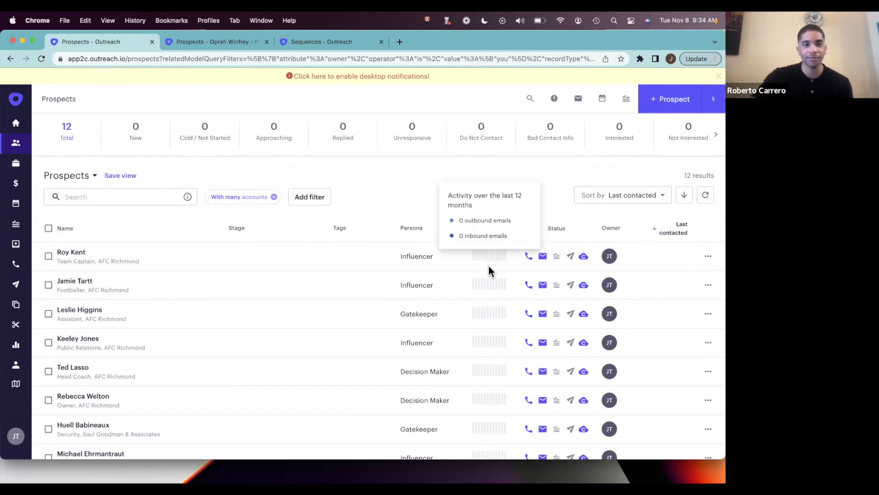
mouse_move(491, 285)
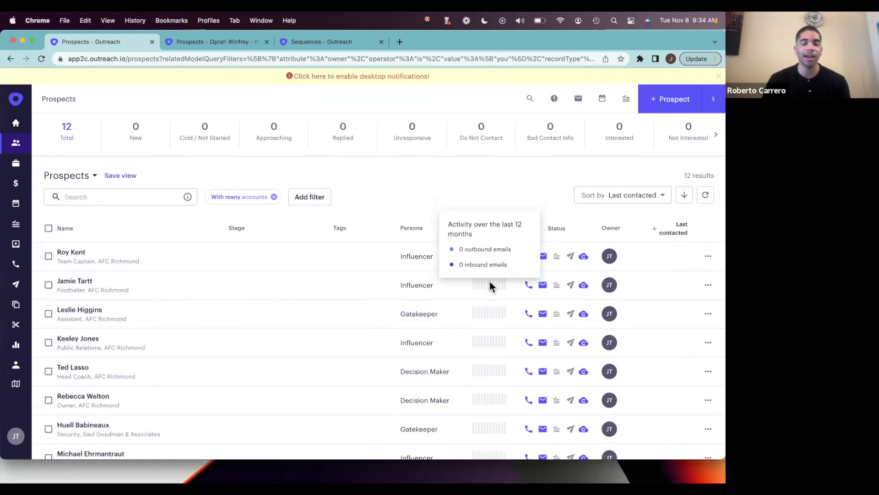
mouse_move(493, 305)
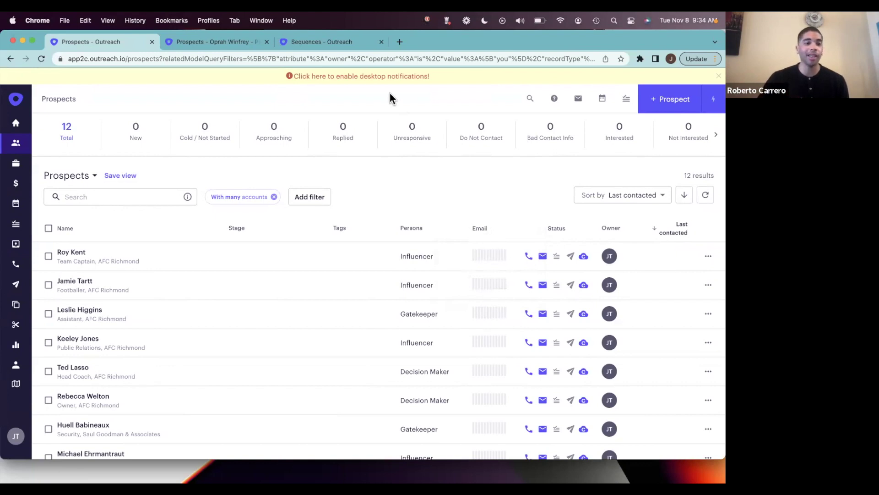
key(Tab)
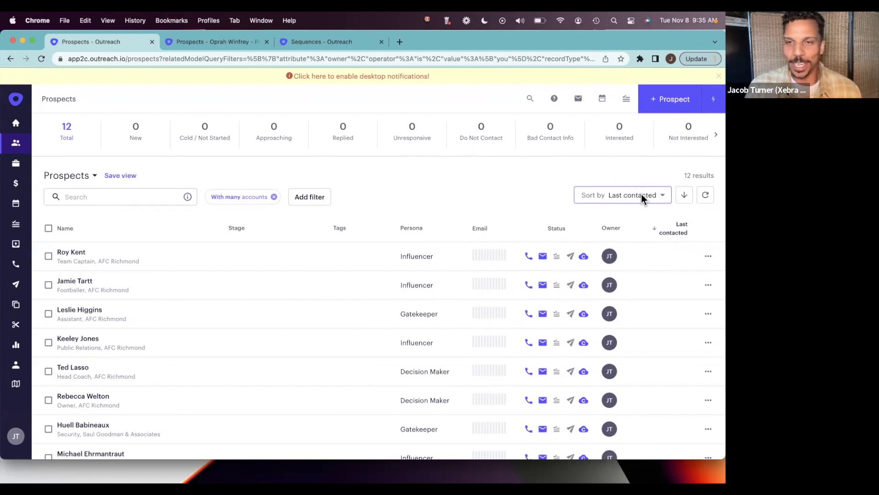
click(660, 197)
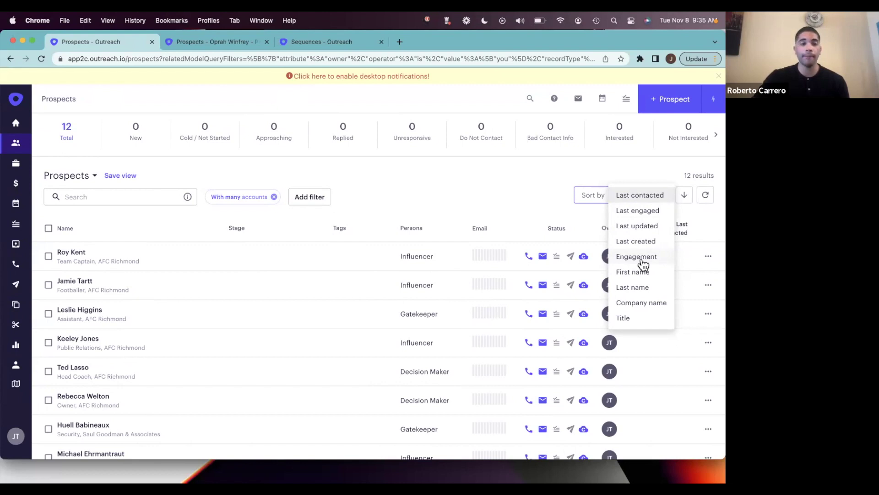
click(496, 195)
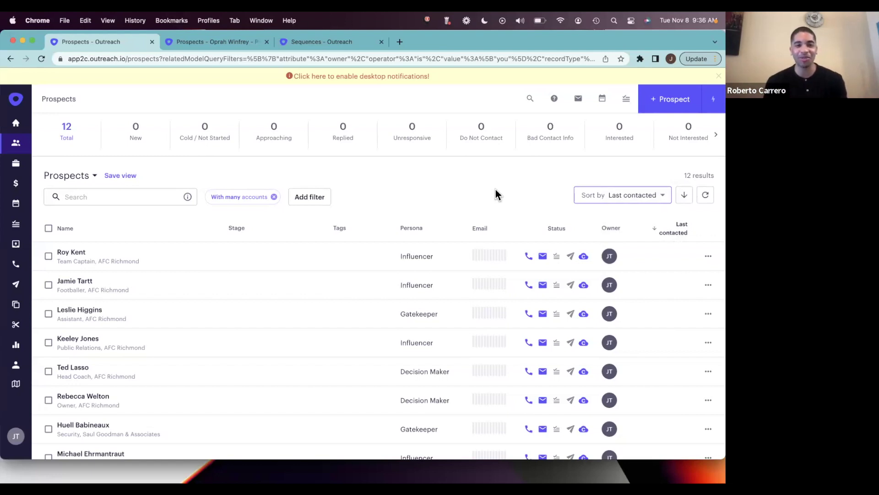
- Filter the Tier 1 accounts' prospects to those whose Persona is Decision Maker
click(303, 197)
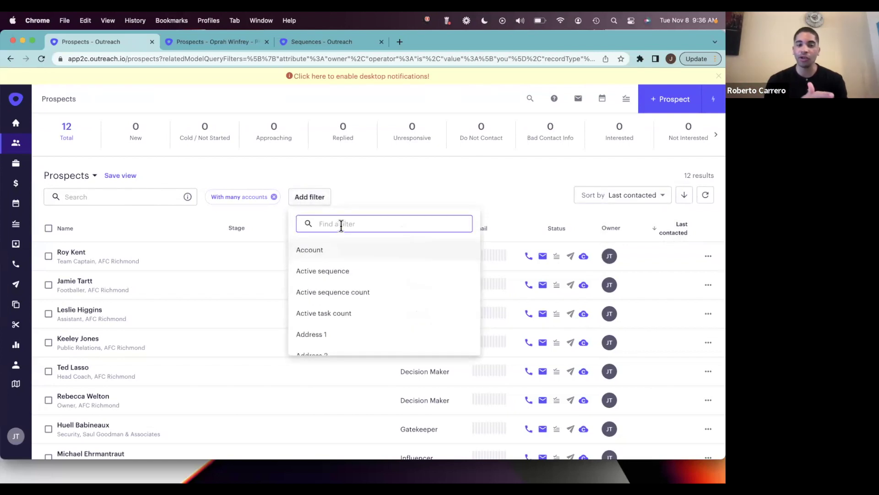
text(pers)
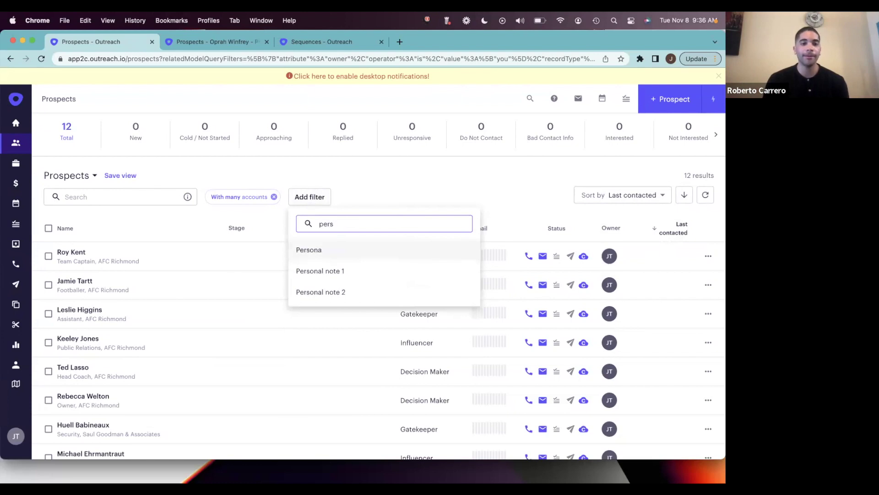
click(325, 255)
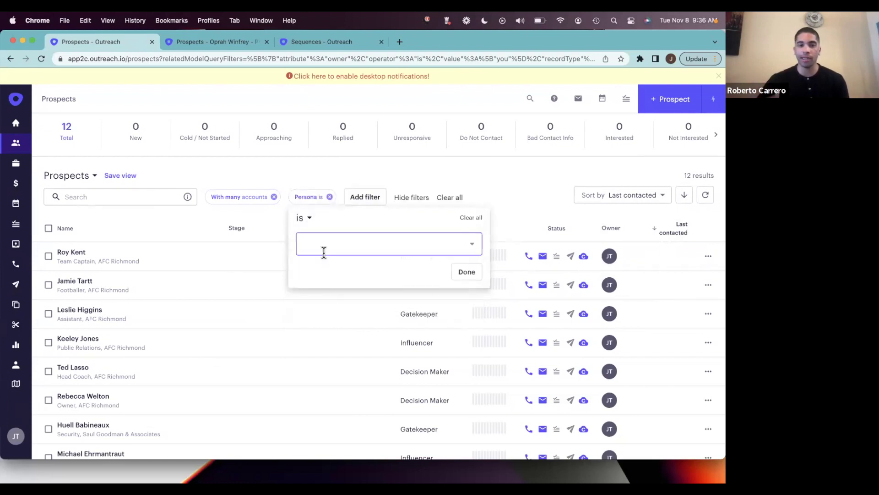
click(348, 245)
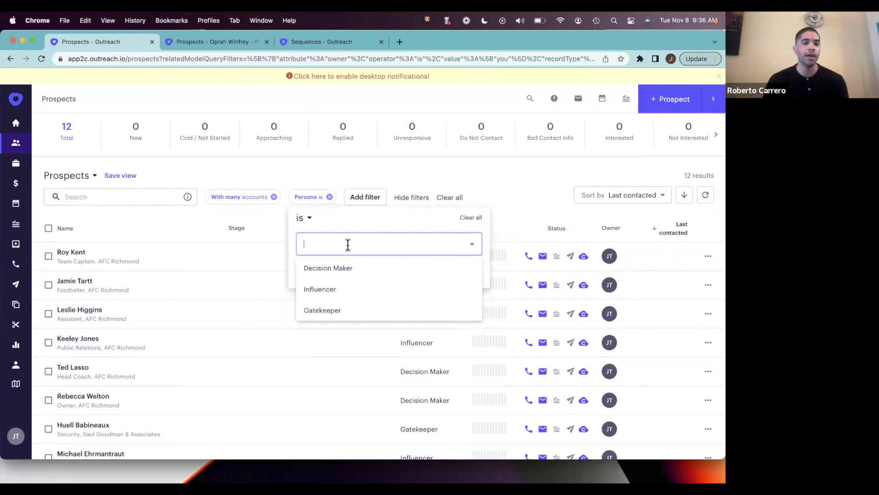
click(344, 269)
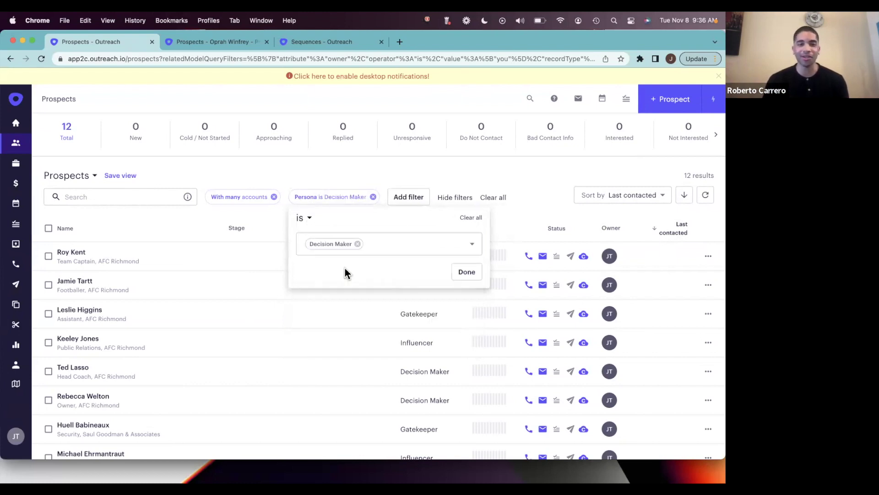
click(465, 274)
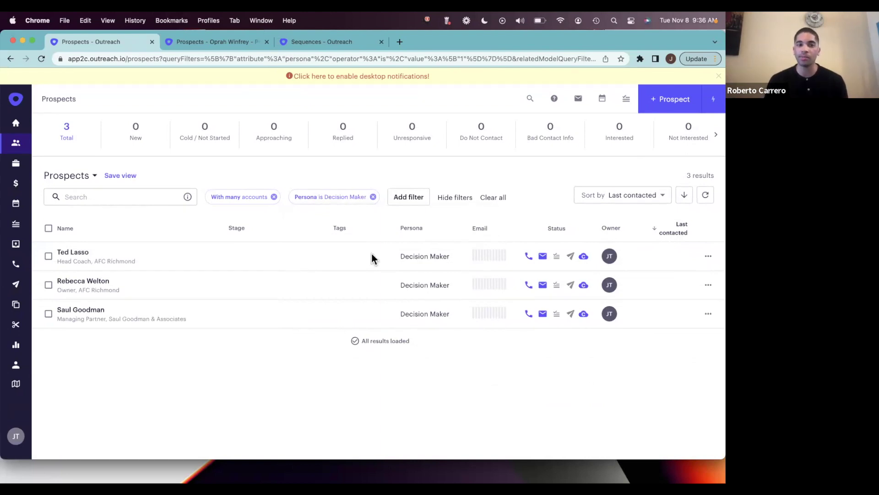
- Examine the sequence collections available for all the Decision Maker prospects, without adding them to a sequence, and clear the selection
click(48, 228)
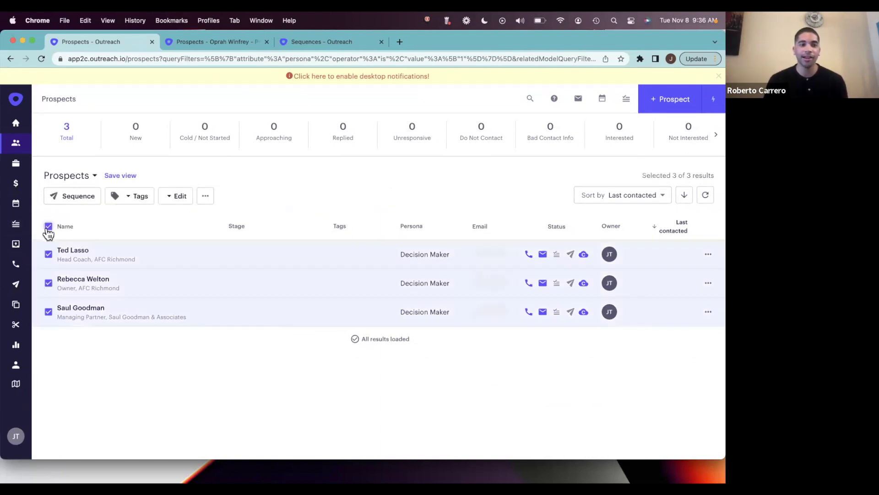
click(70, 196)
click(356, 135)
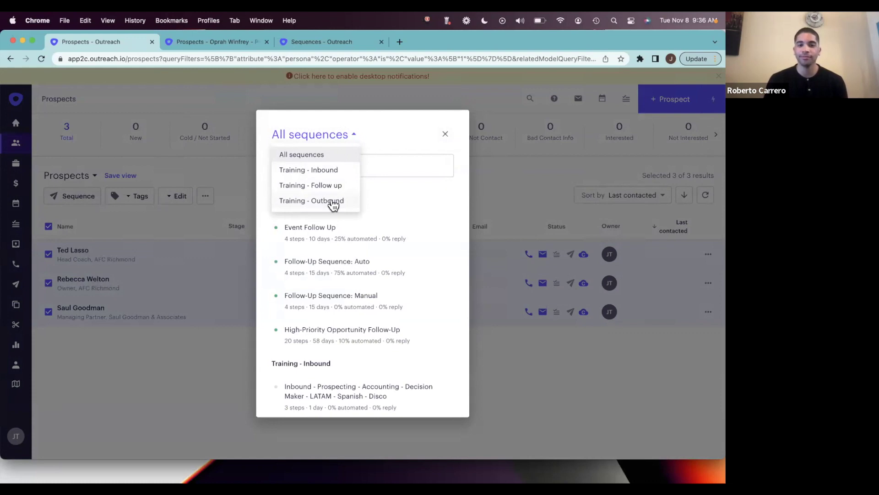
click(491, 180)
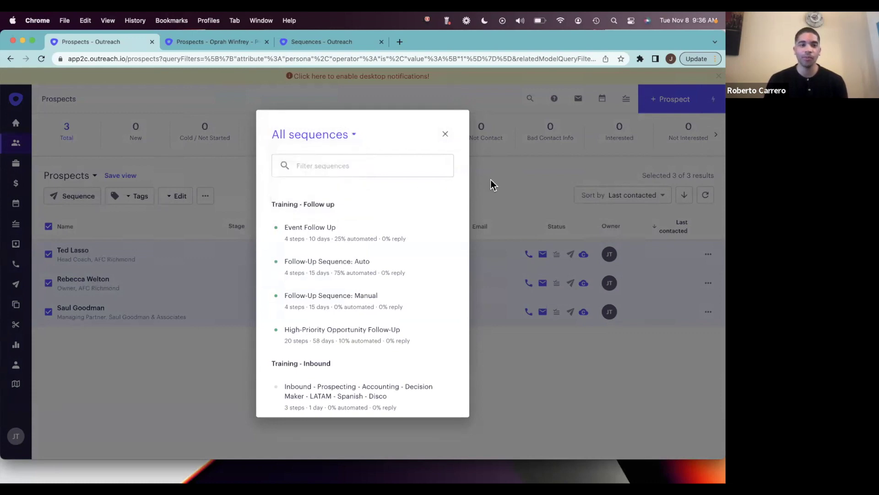
click(247, 166)
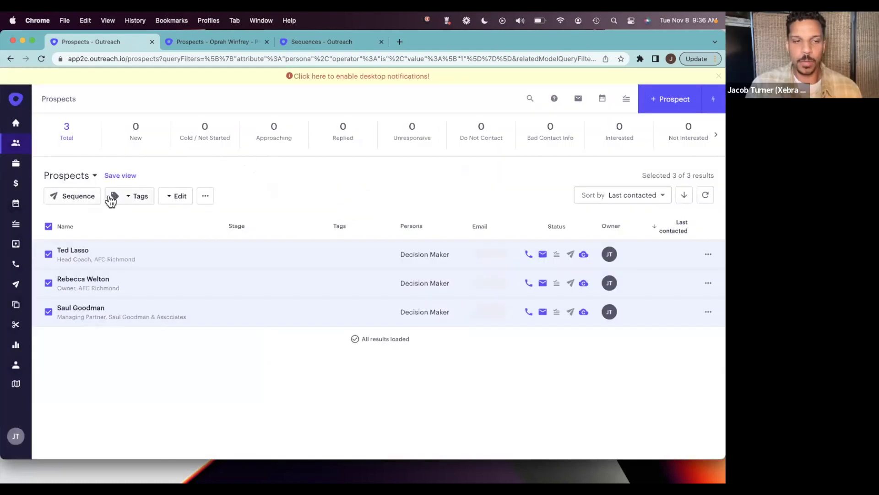
click(48, 227)
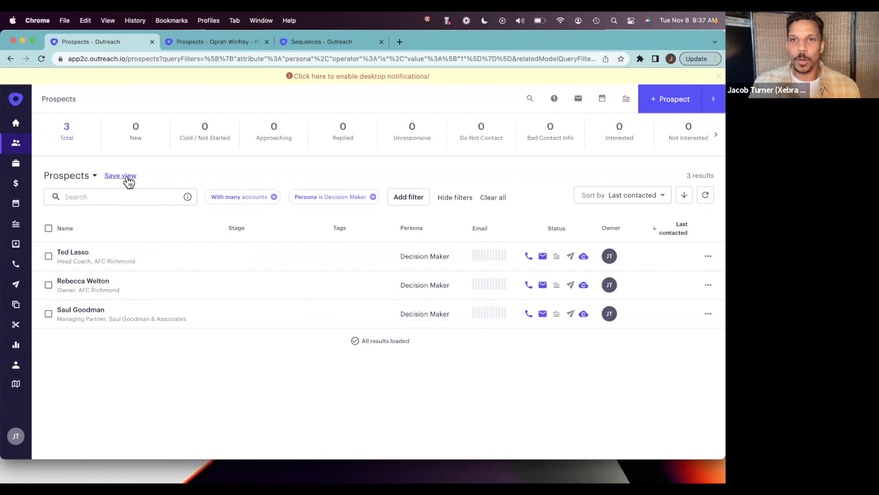
click(402, 200)
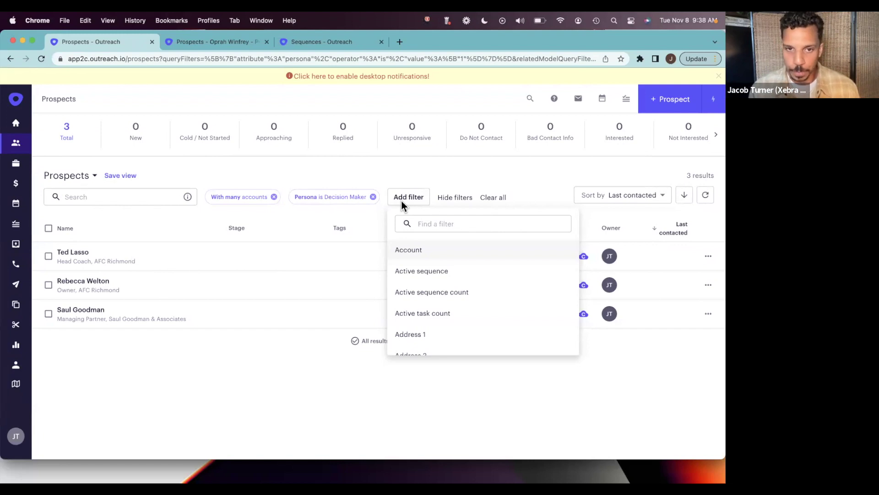
click(389, 175)
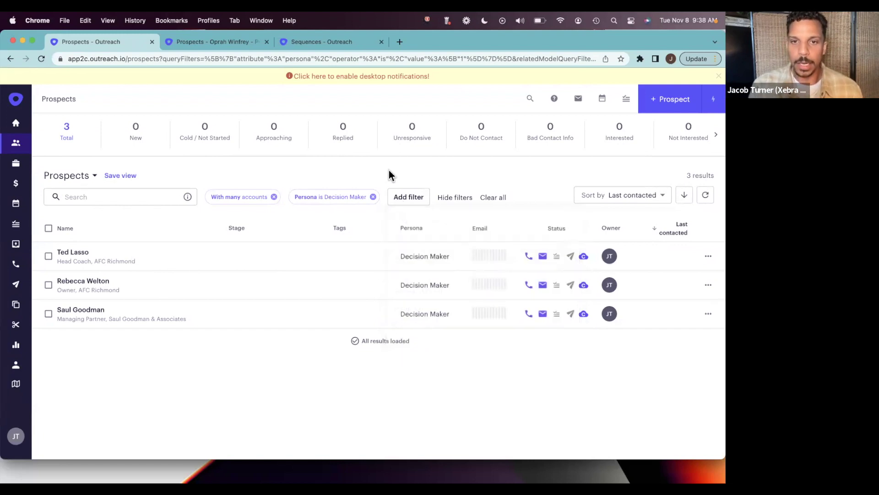
- Go to the accounts list and open the saved Tier 1 Accounts view
click(20, 168)
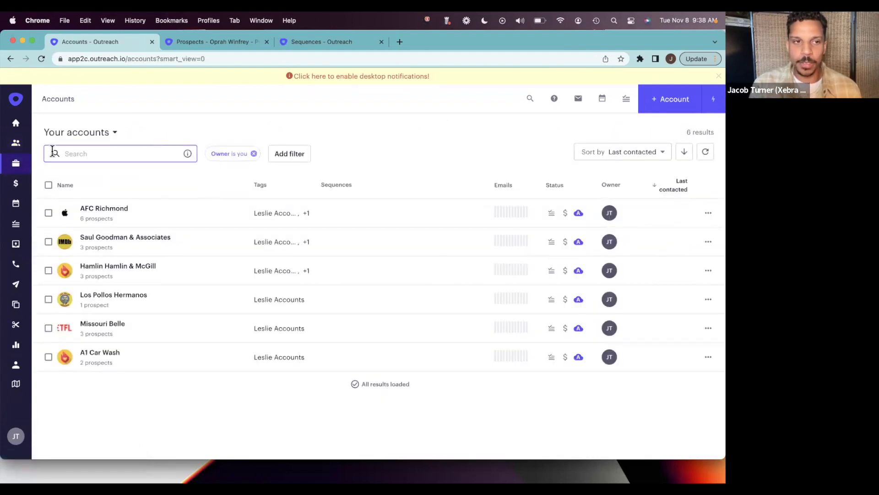
click(113, 133)
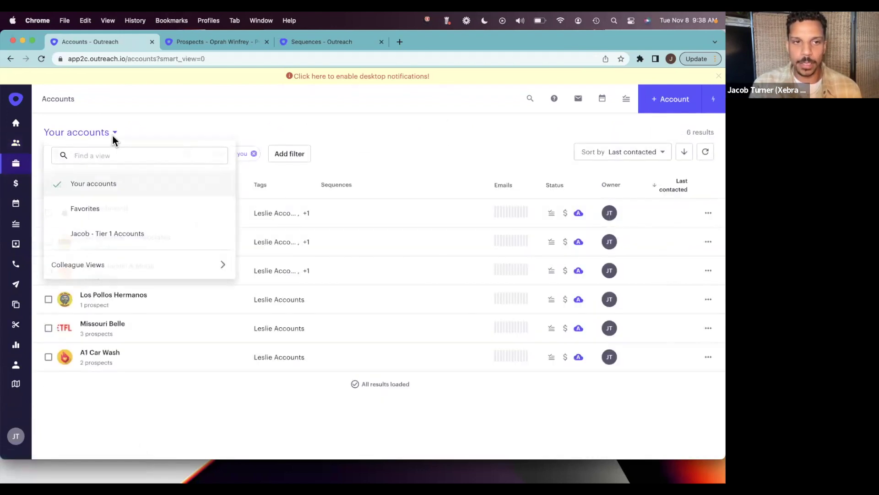
click(125, 235)
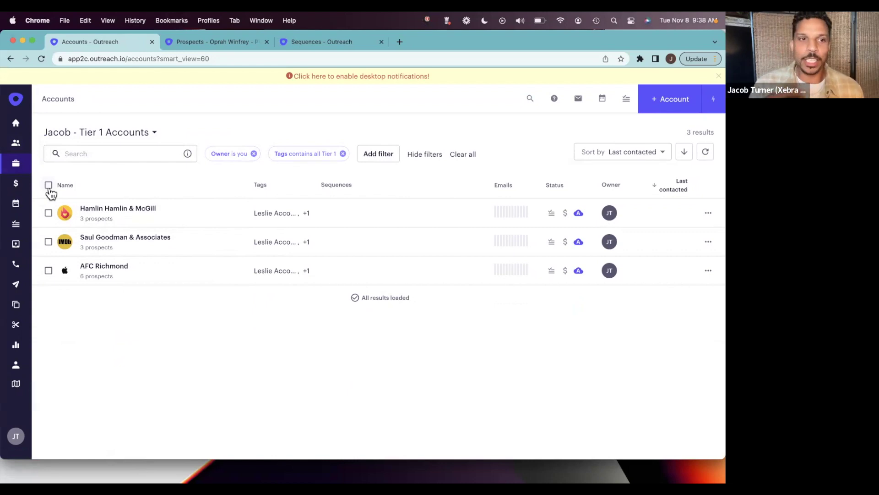
- Select every account in the Tier 1 view and list all the prospects belonging to them
click(48, 185)
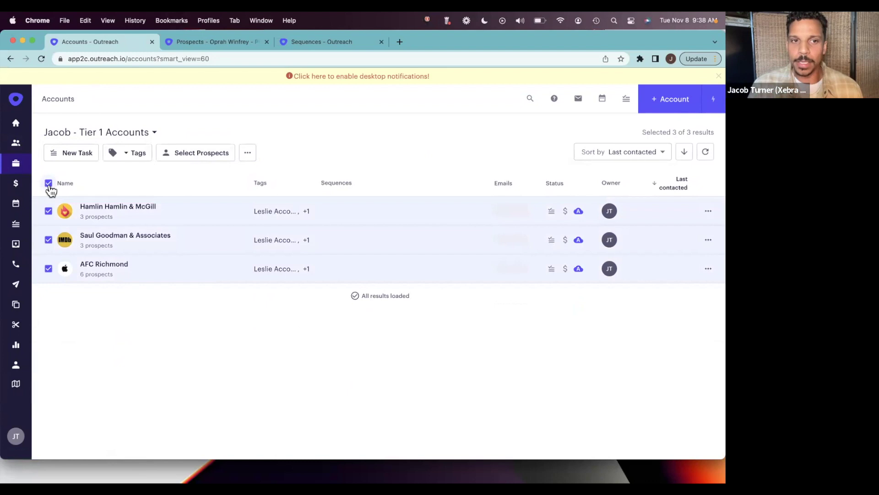
click(207, 153)
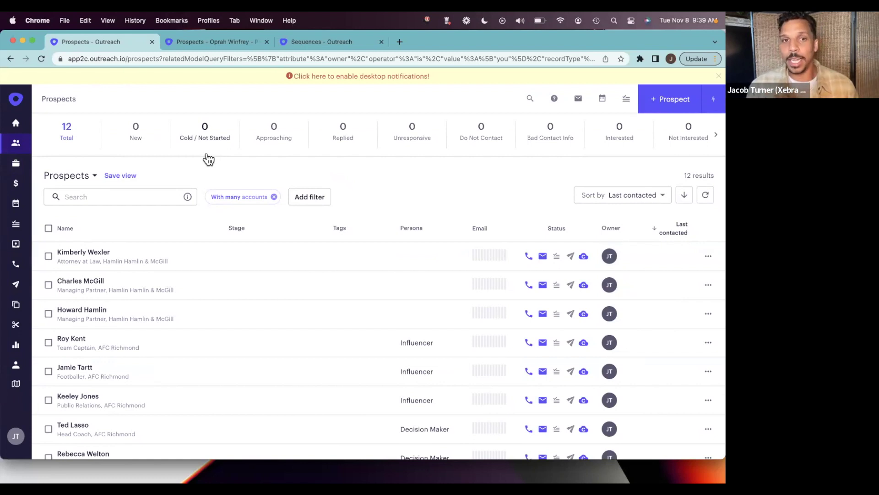
scroll(117, 322, down, 5)
scroll(115, 321, up, 5)
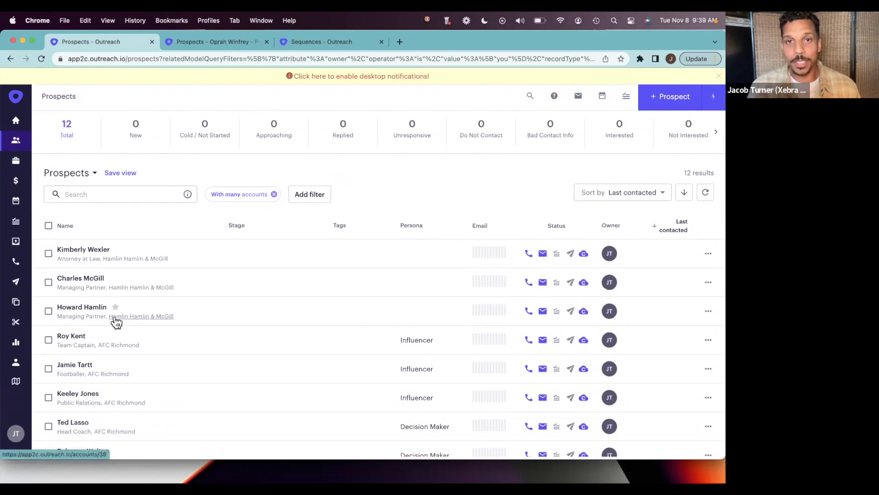
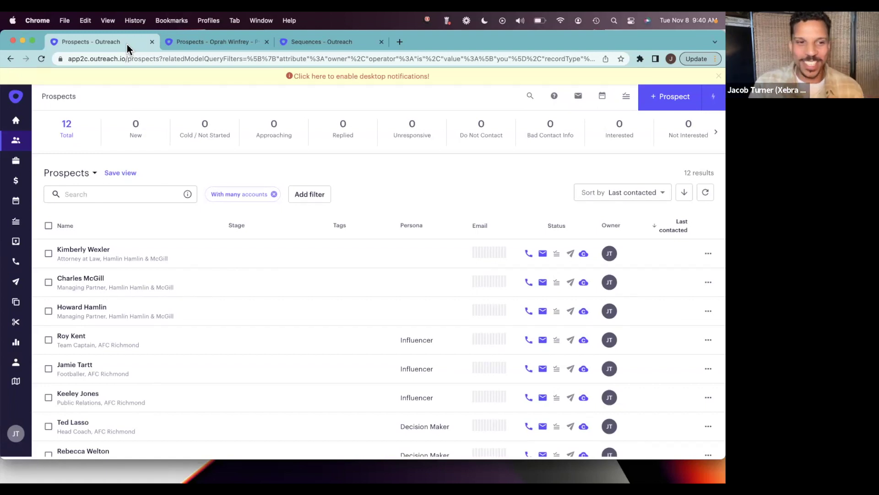
- Open the Sales Execution Report and examine the activity breakdown for Prospects contacted, including sequences and emails delivered
click(13, 345)
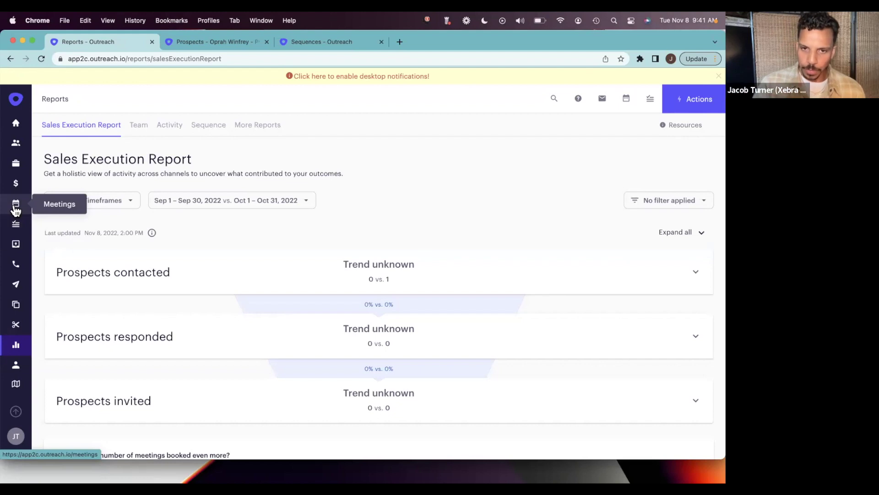
click(696, 274)
scroll(251, 342, down, 3)
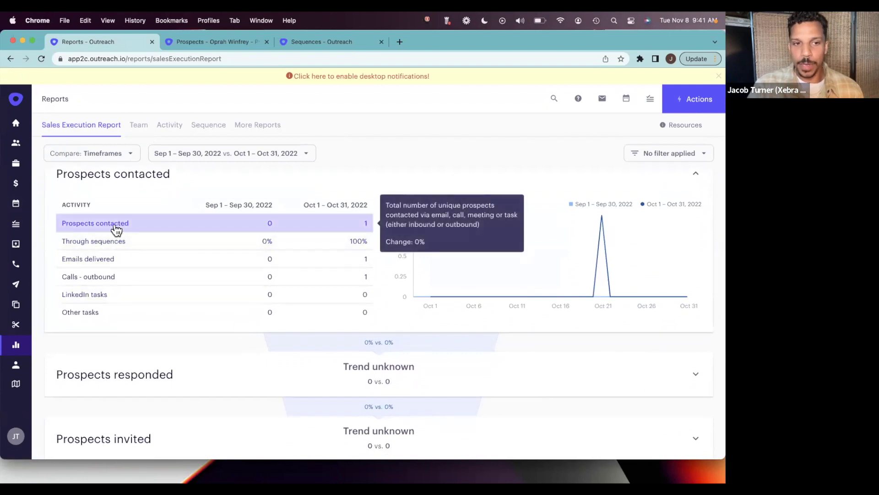
mouse_move(147, 243)
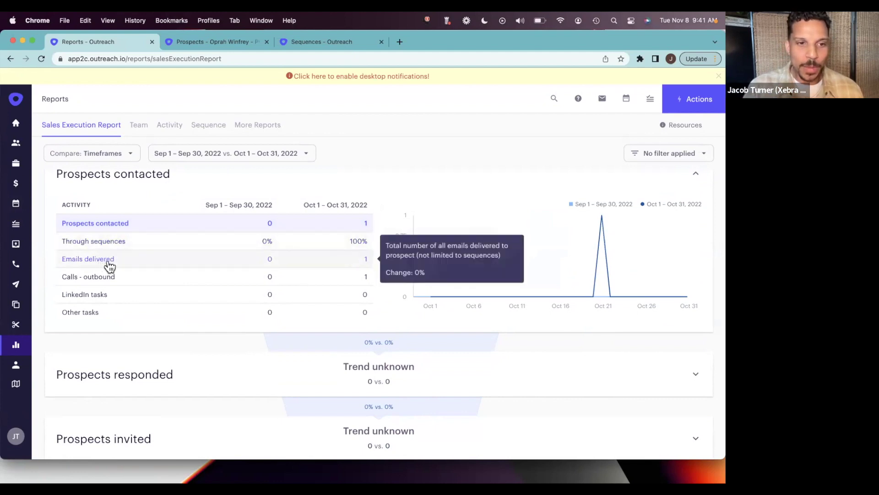
scroll(187, 335, down, 3)
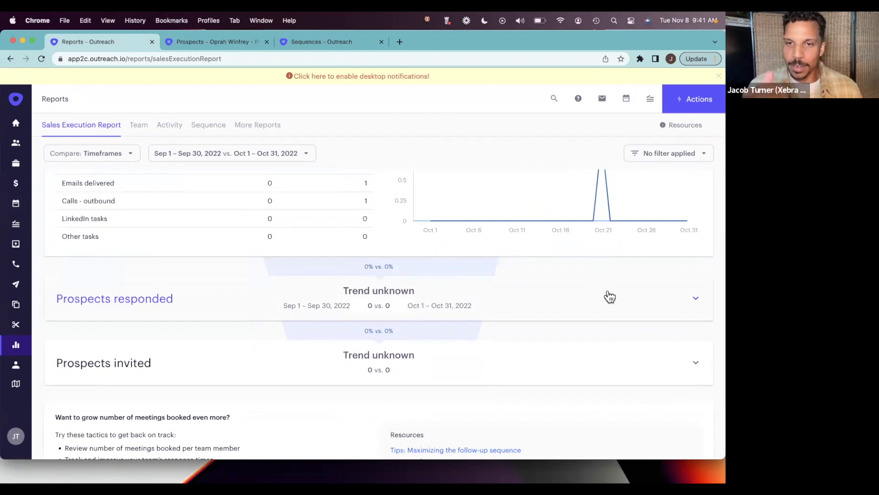
- Expand Prospects responded in the Sales Execution Report and examine its interaction metrics, including email positive and objection sentiment
click(696, 298)
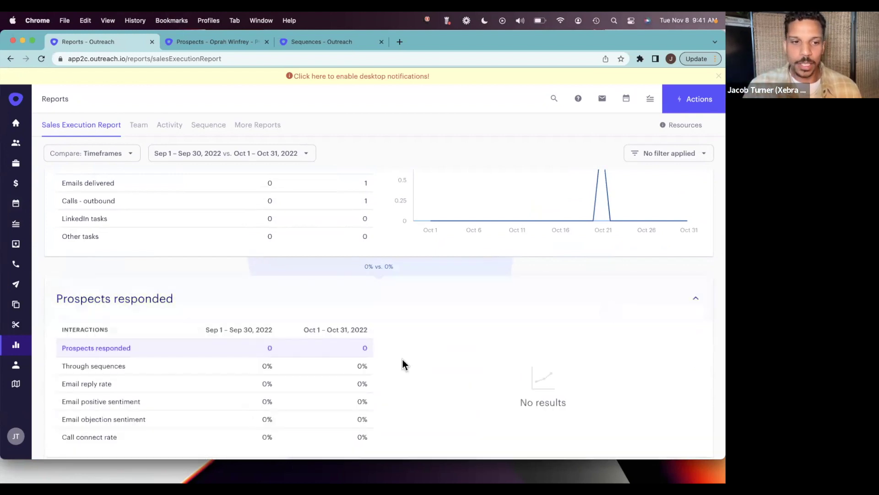
scroll(402, 364, down, 1)
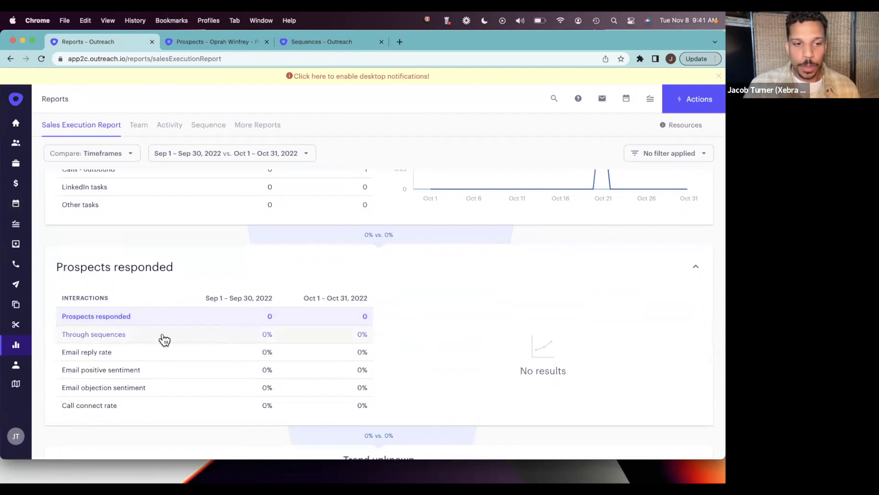
mouse_move(117, 369)
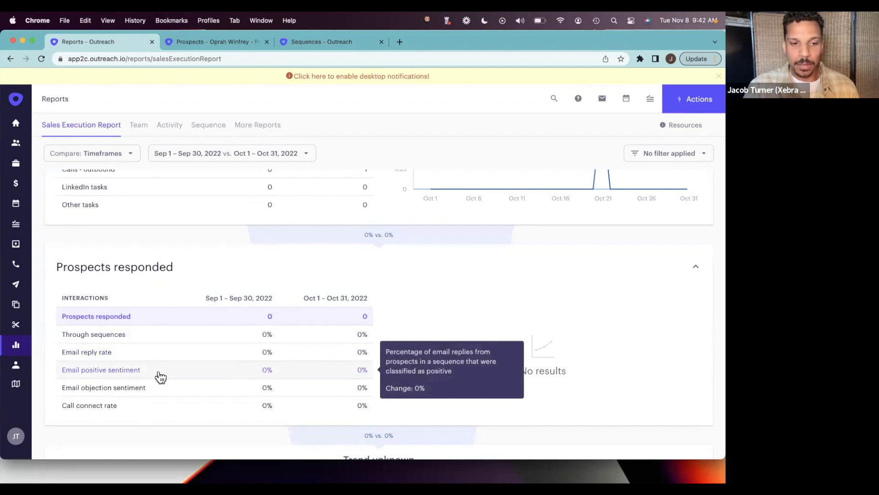
mouse_move(164, 396)
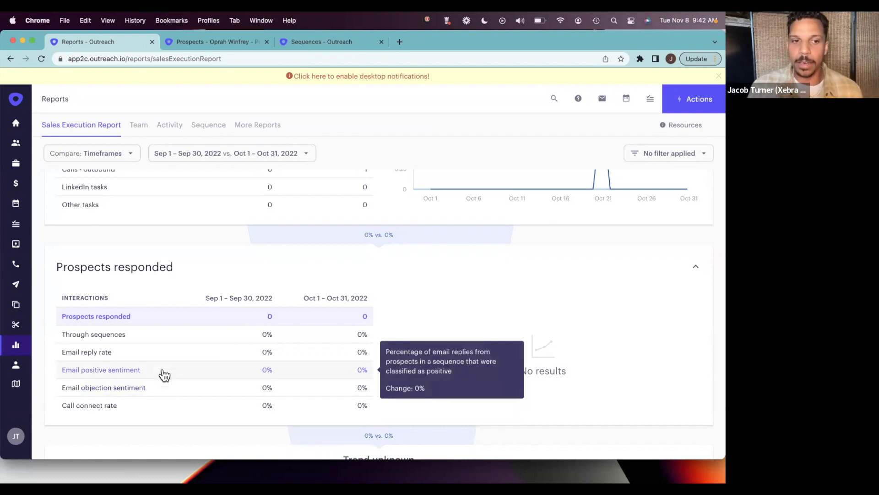
scroll(164, 373, down, 2)
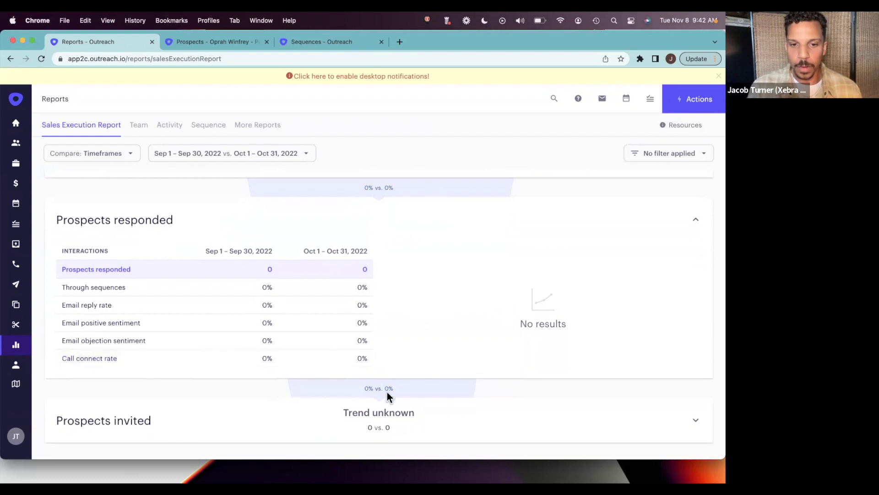
scroll(387, 391, down, 2)
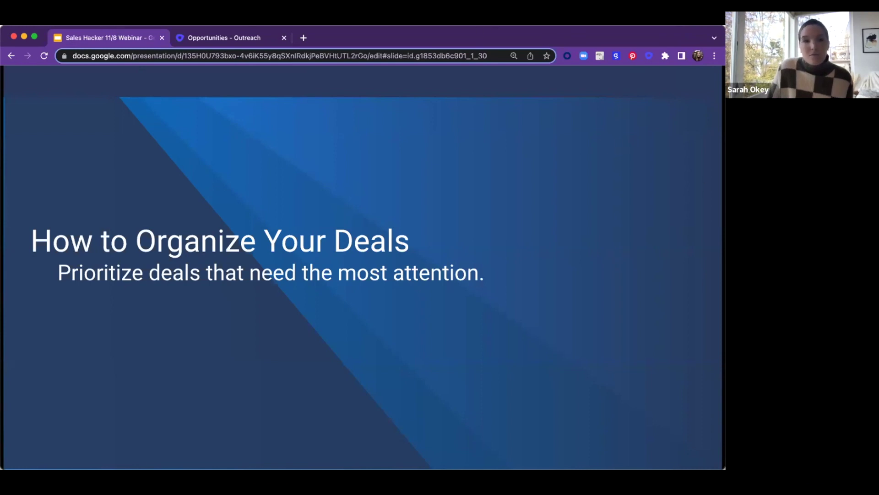
- Switch to the Opportunities page in Outreach and sort the opportunities by Health in ascending order
click(217, 39)
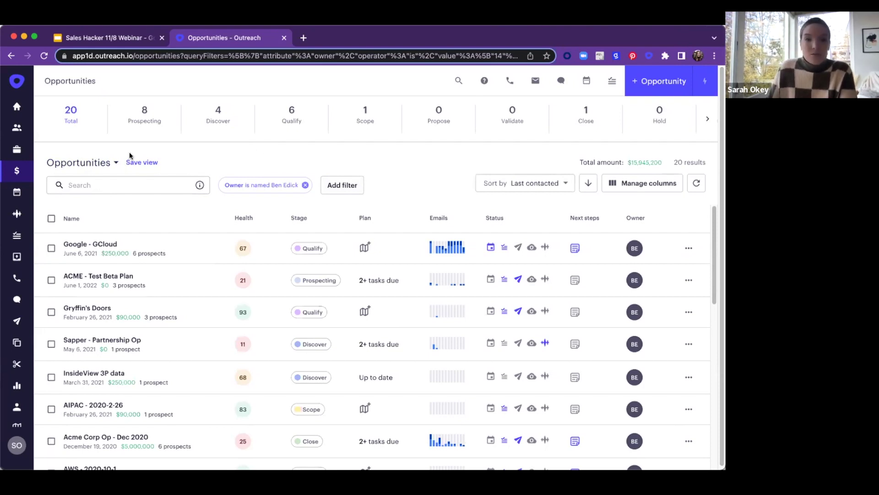
click(348, 185)
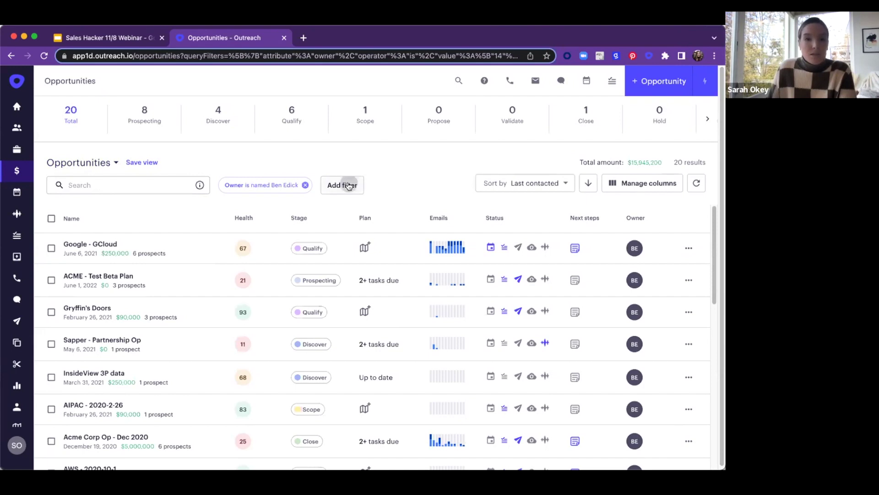
click(406, 185)
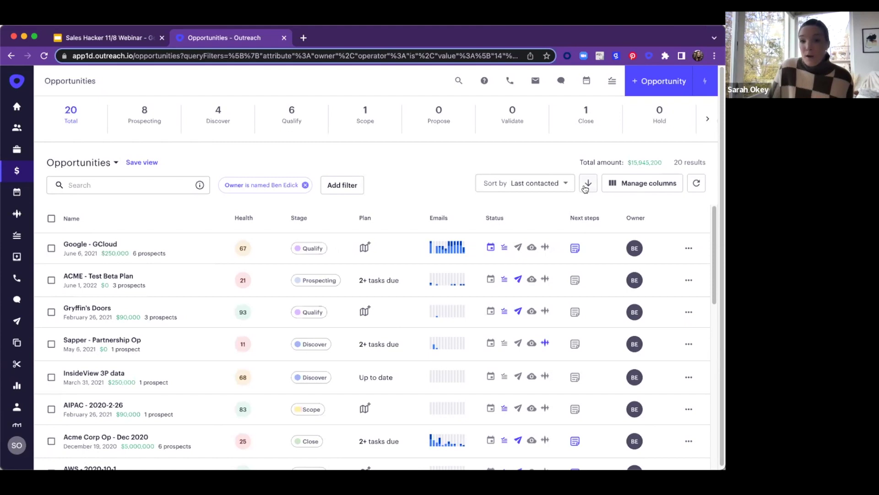
click(534, 184)
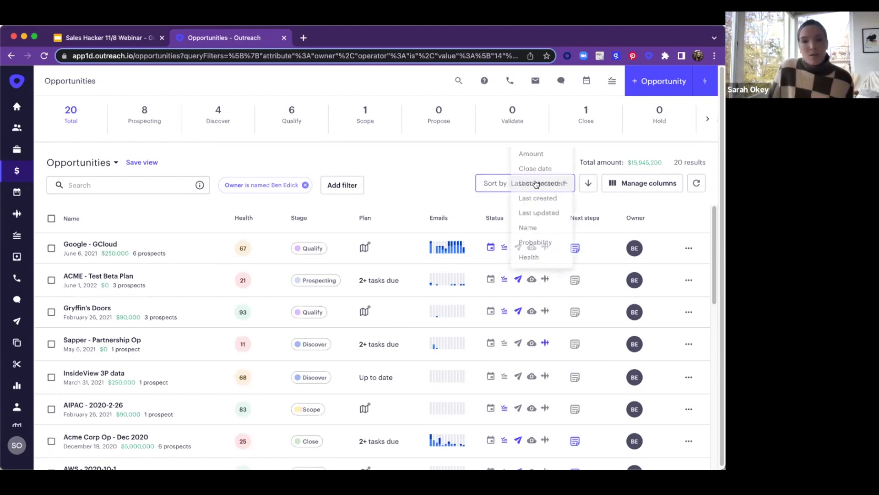
click(538, 263)
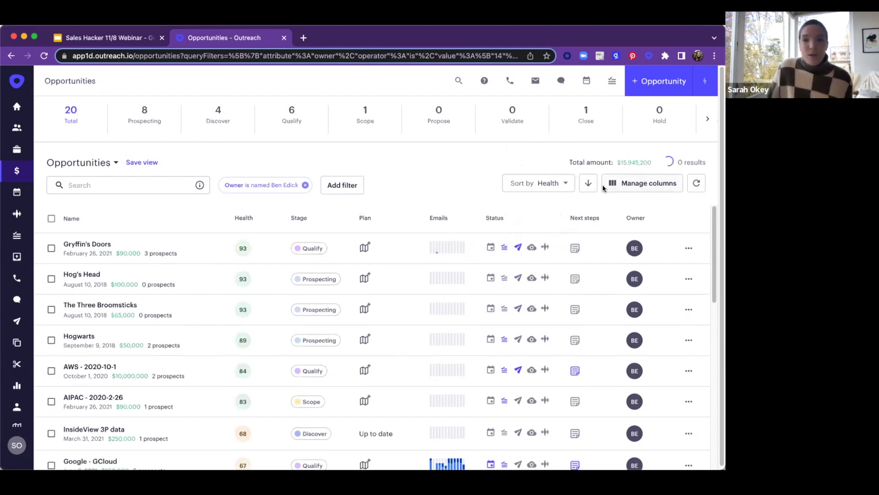
click(588, 184)
- Examine the health insights for the opportunities with the lowest scores, including the Apptio deal at the Qualify stage
mouse_move(243, 249)
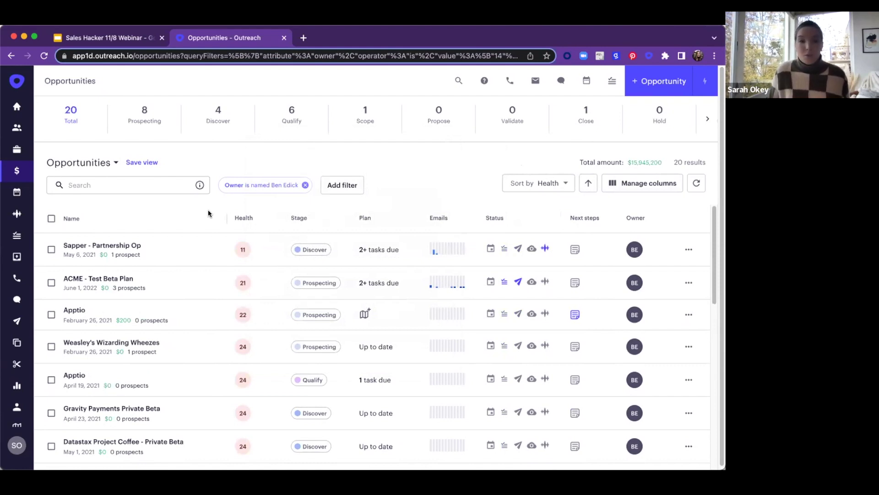
scroll(196, 291, down, 1)
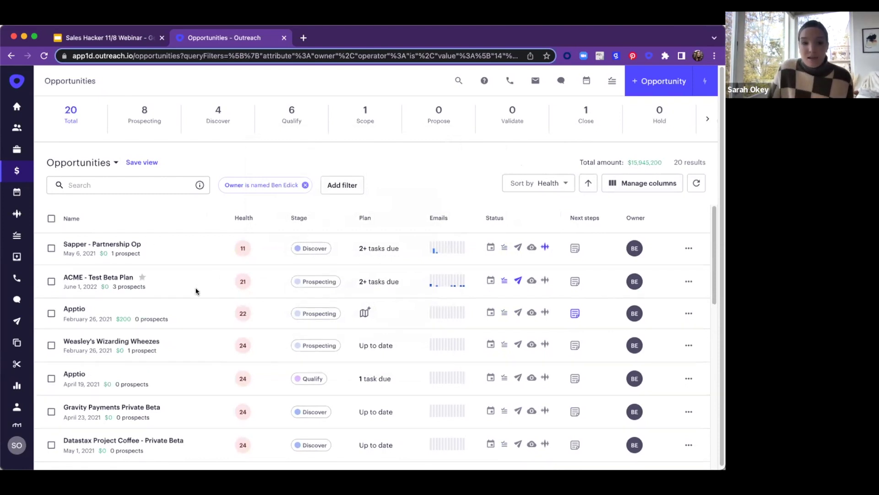
scroll(196, 291, down, 3)
mouse_move(247, 318)
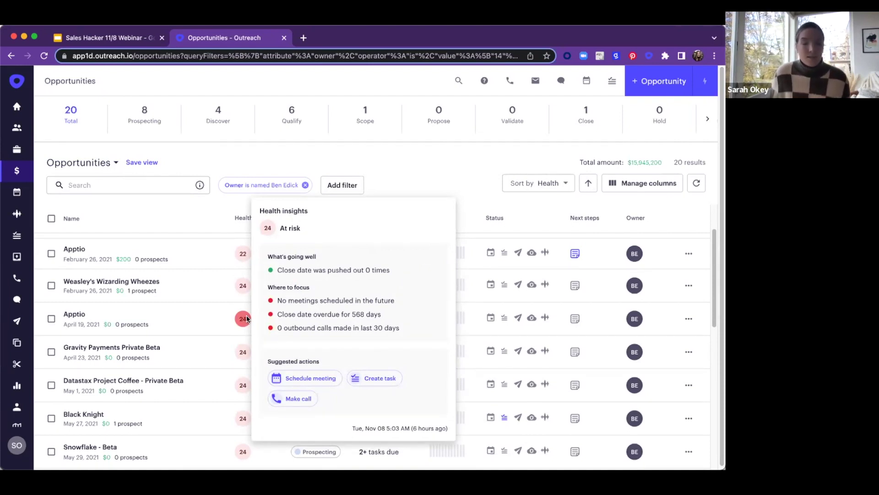
scroll(205, 327, down, 2)
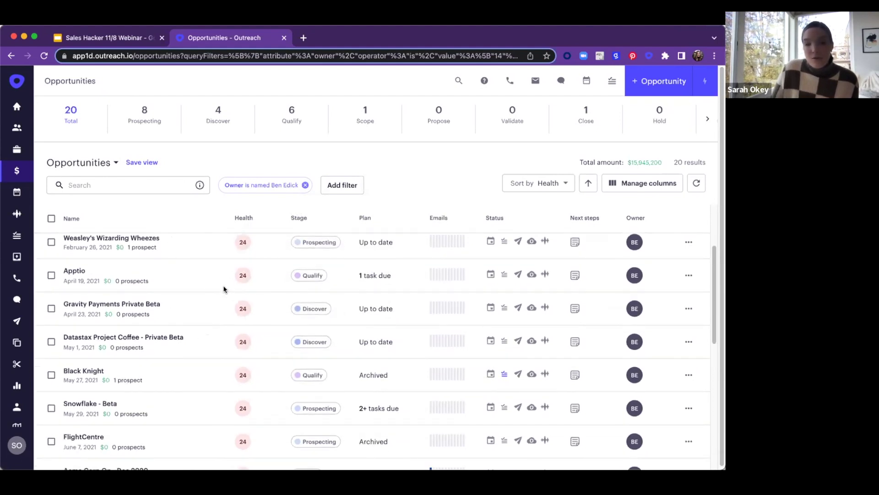
- Examine recent prospect engagement for the Acme Corp Op - Dec 2020 and Google - GCloud opportunities, and return to the webinar slides
scroll(203, 326, down, 5)
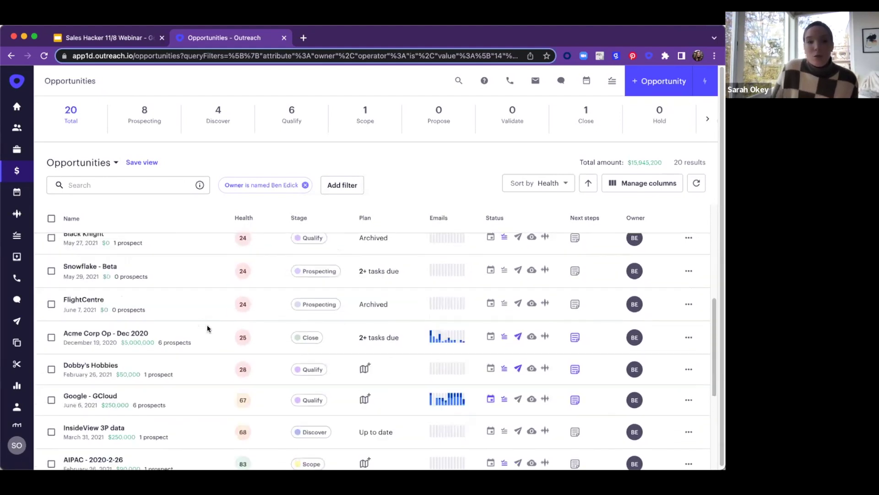
mouse_move(175, 344)
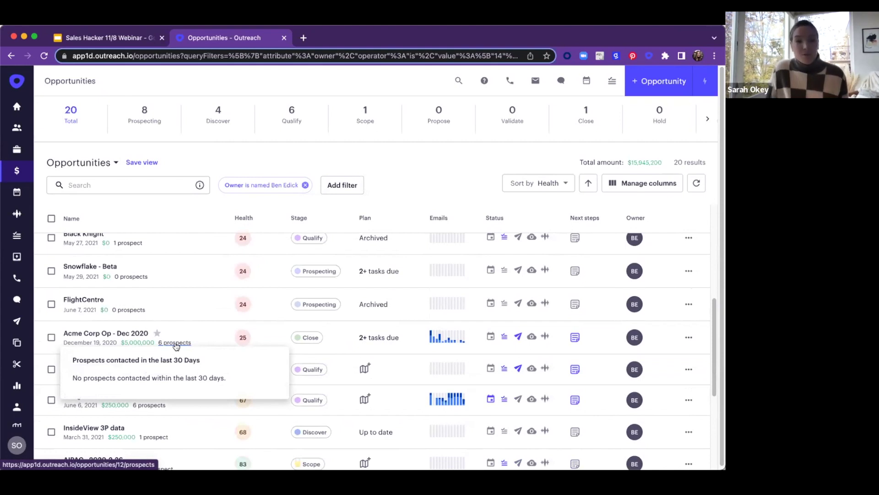
mouse_move(147, 406)
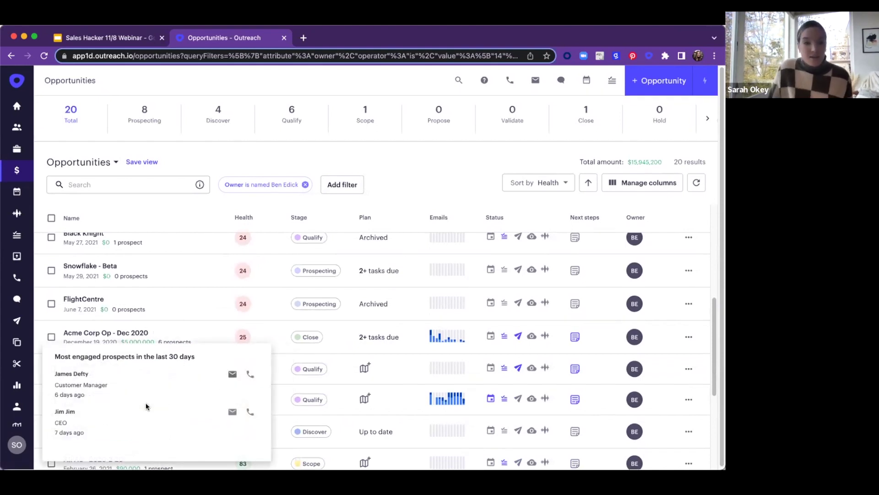
scroll(147, 405, down, 1)
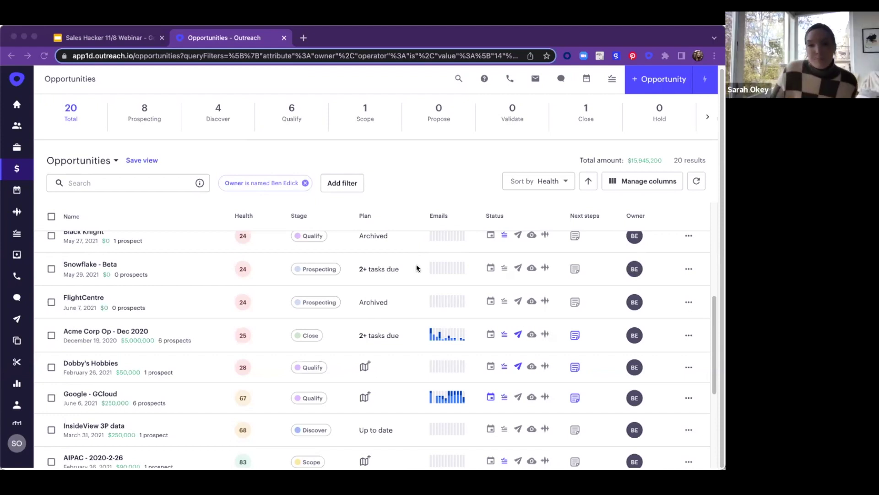
click(117, 42)
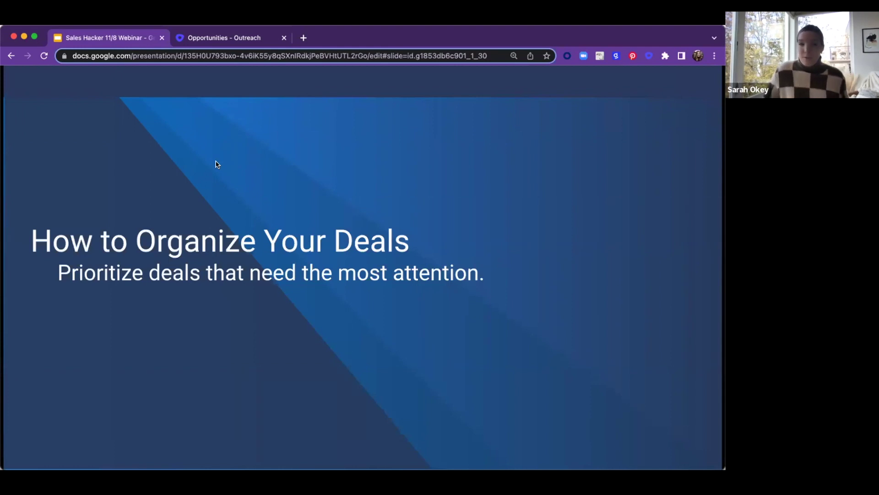